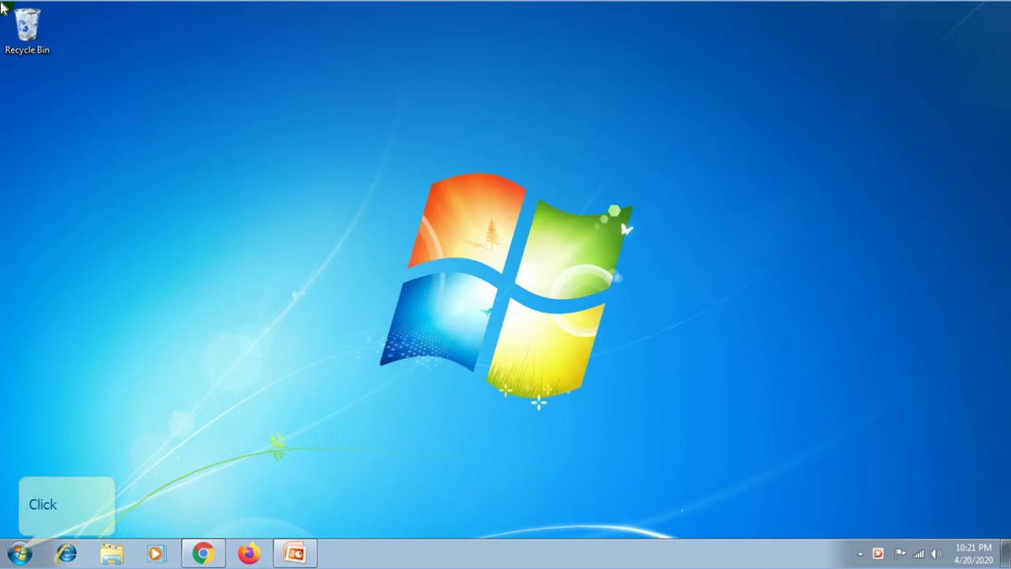
# Launch Microsoft Office PowerPoint 2007 from the Start menu's Microsoft Office folder
pyautogui.click(20, 553)
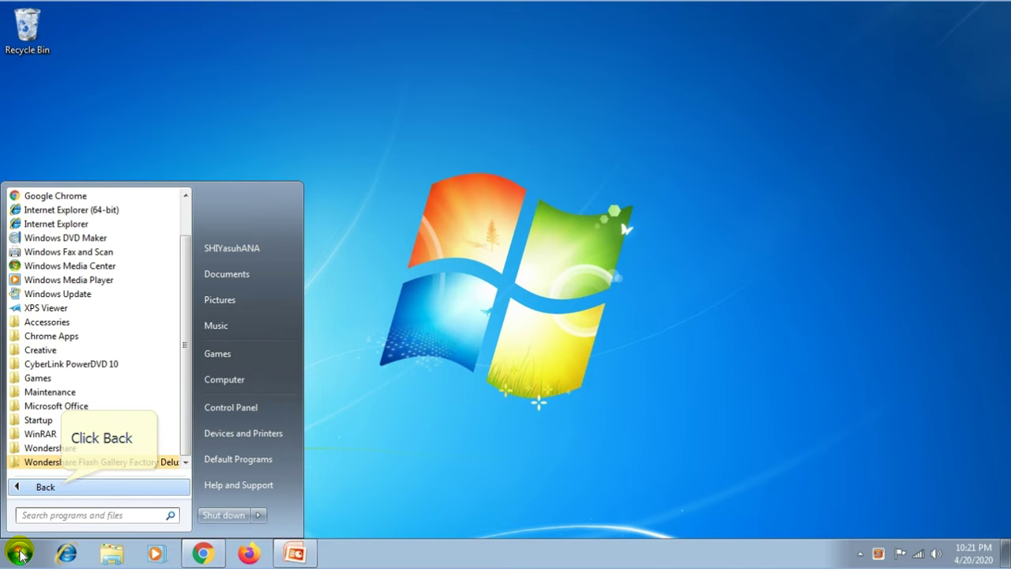
pyautogui.click(64, 488)
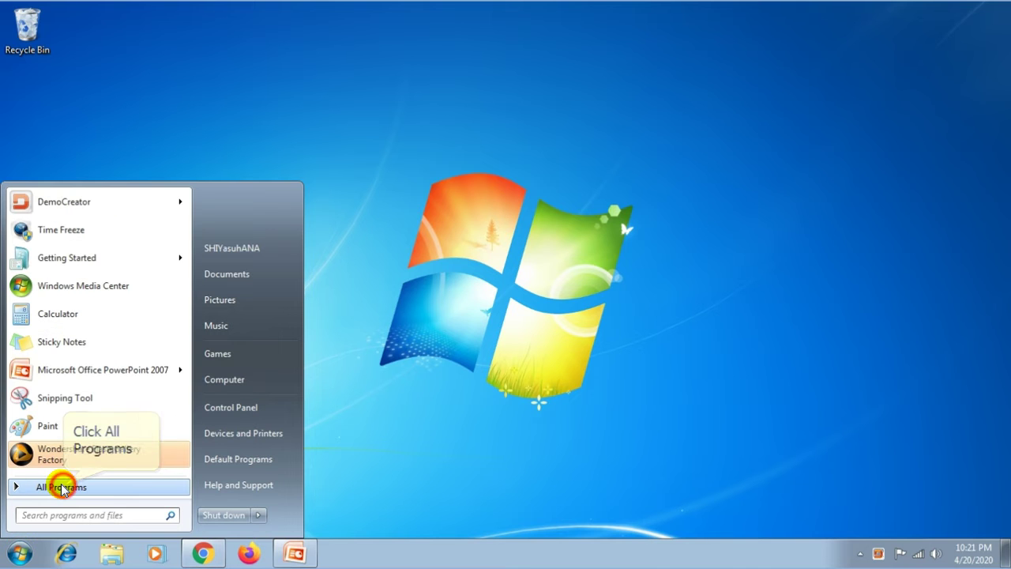
pyautogui.click(63, 488)
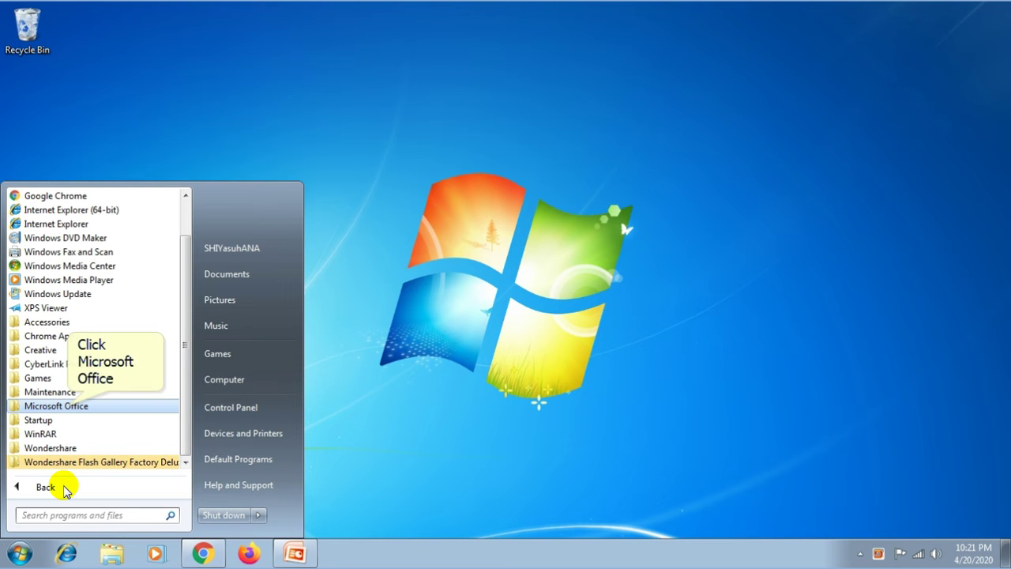
pyautogui.click(68, 406)
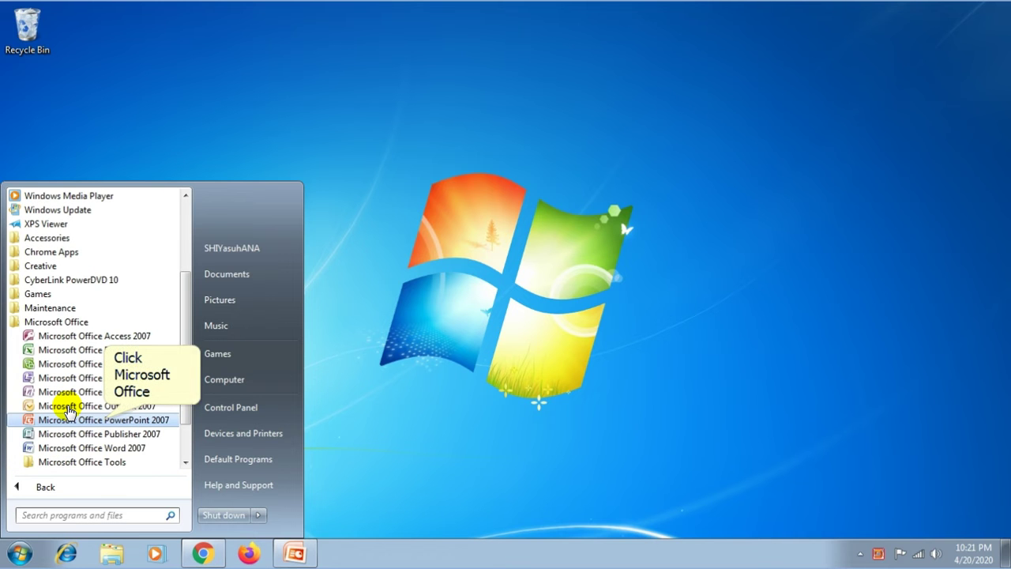
pyautogui.click(98, 420)
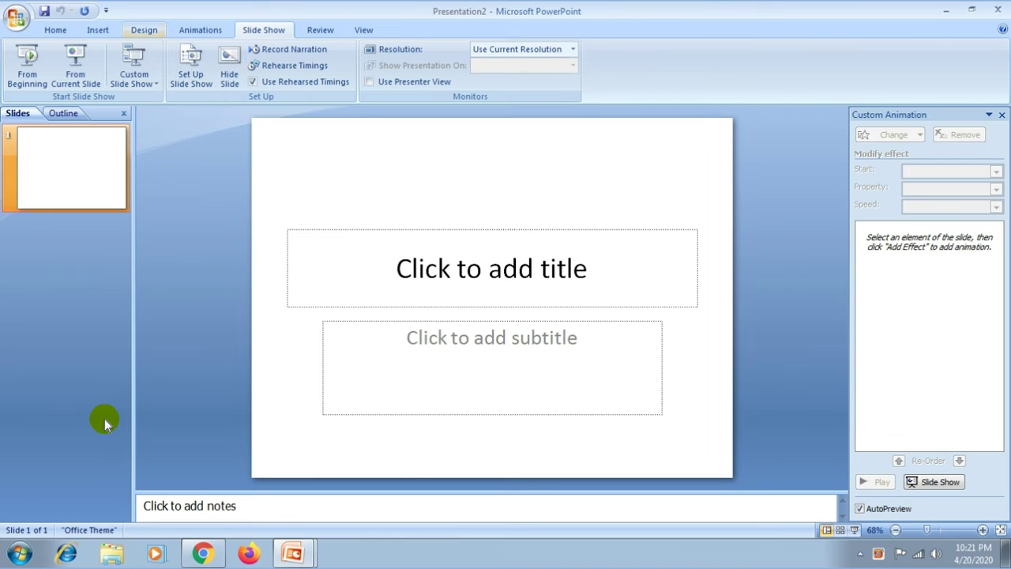
# Apply the Opulent theme from the Design tab's Themes gallery
pyautogui.click(144, 30)
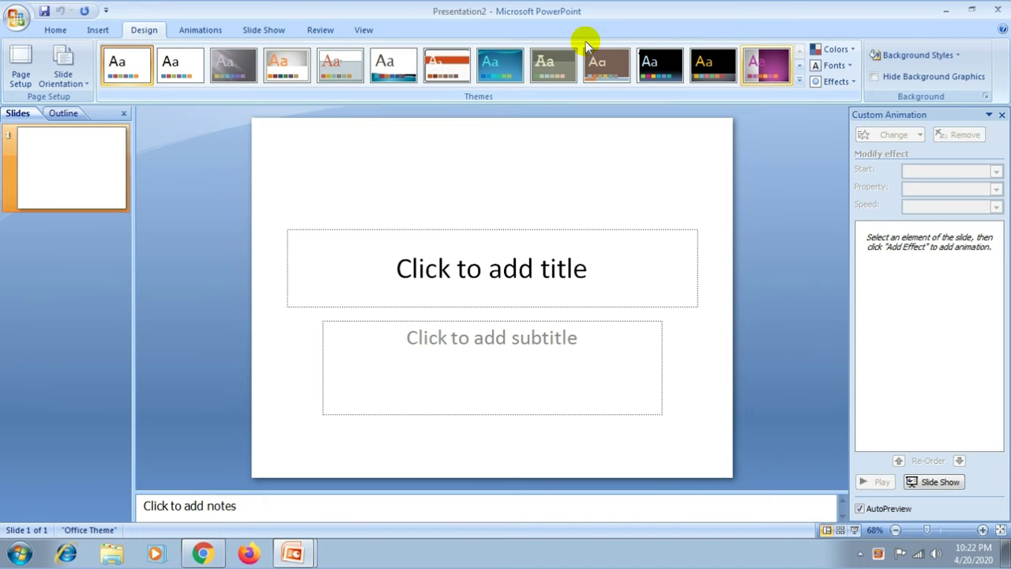
pyautogui.click(766, 67)
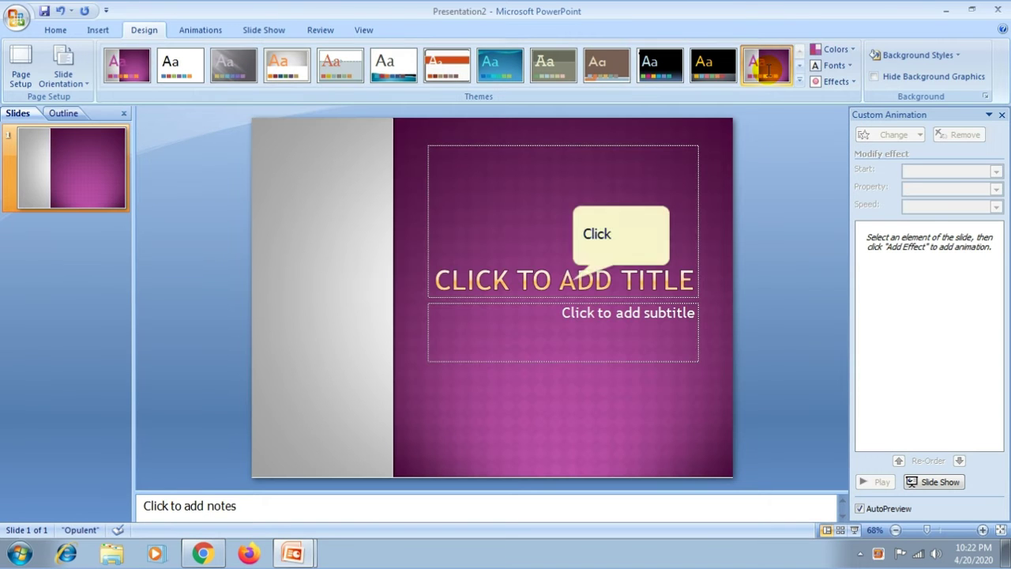
# Title the first slide 'MES COLLEGE' with subtitle 'Dept. of OM', then add a second slide
pyautogui.click(574, 279)
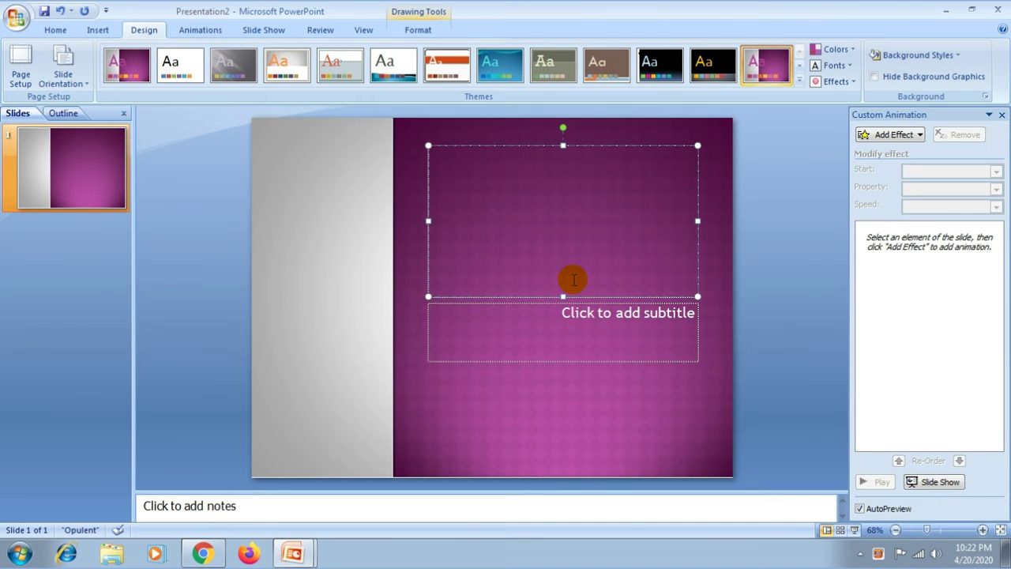
pyautogui.write('MES')
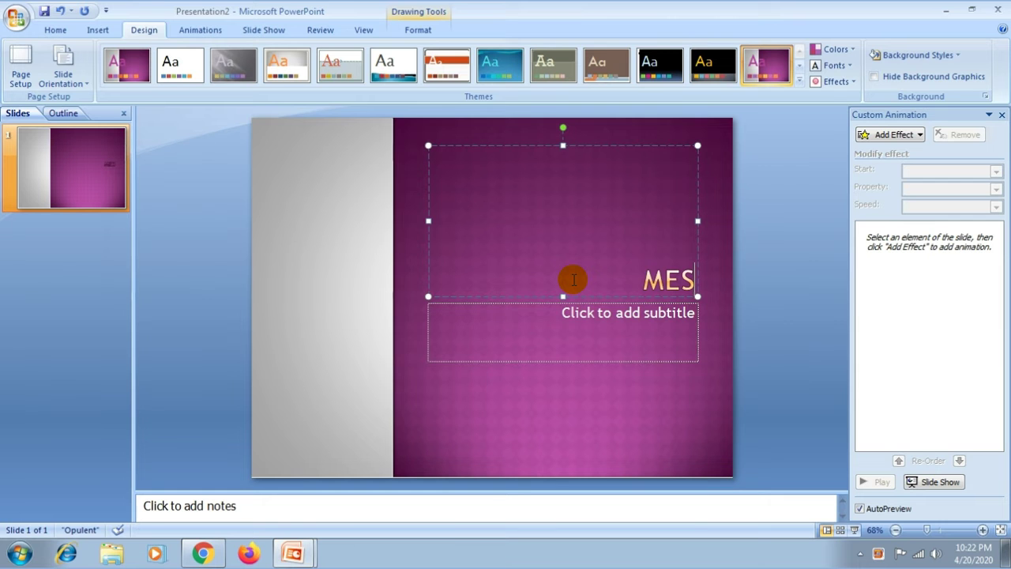
pyautogui.write(' COLLEG')
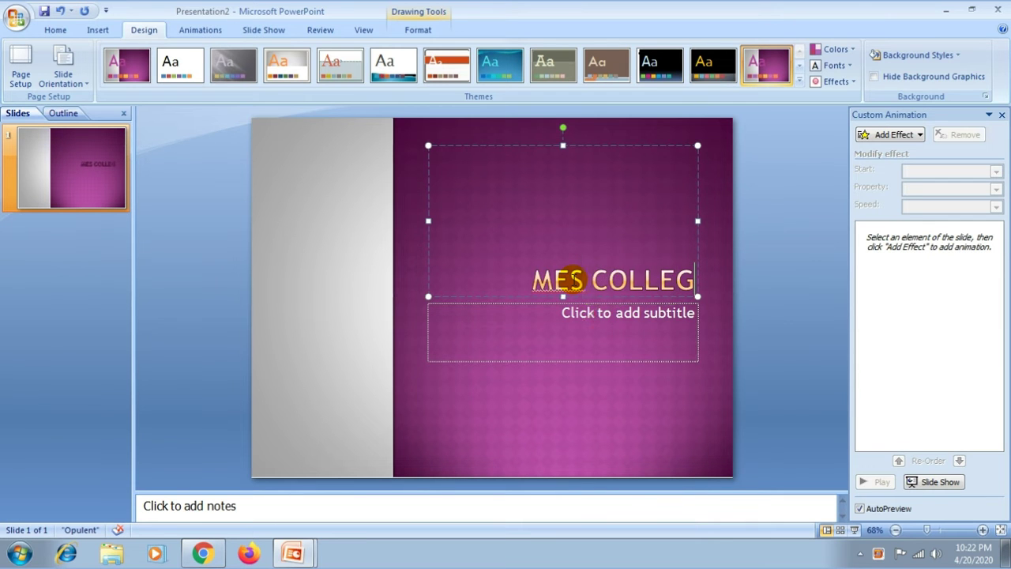
pyautogui.write('E')
pyautogui.click(582, 320)
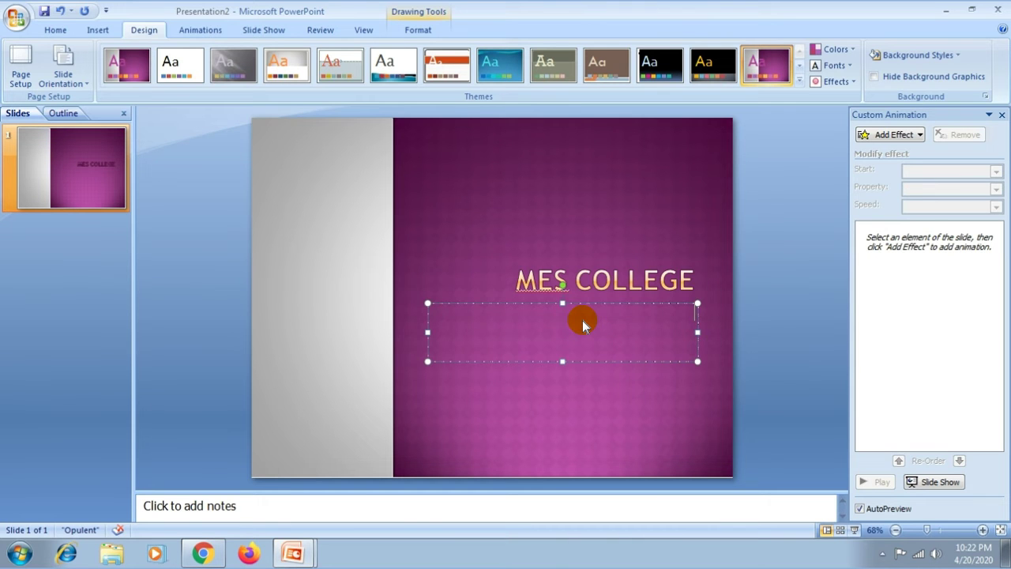
pyautogui.write('Dep')
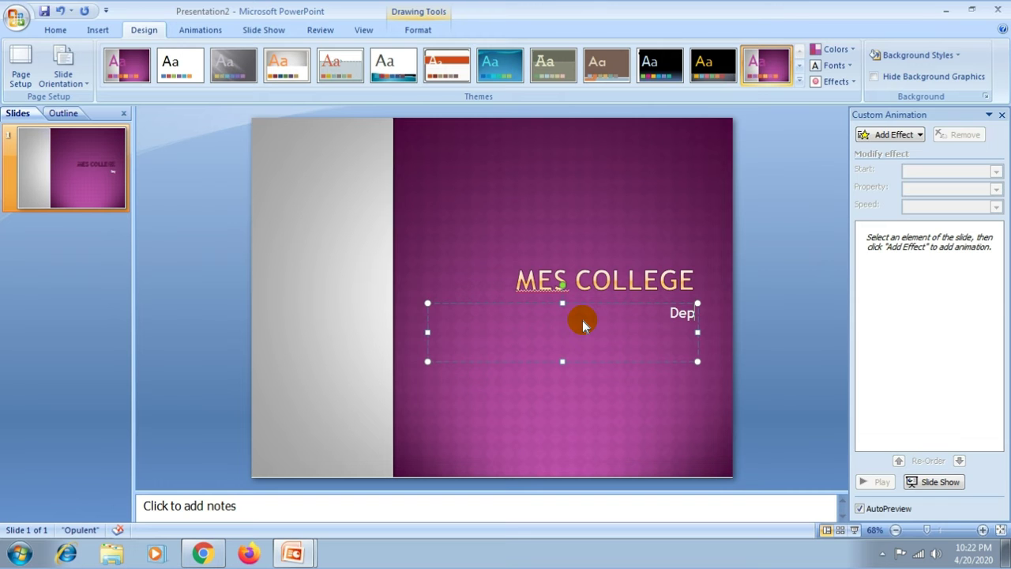
pyautogui.write('t. of')
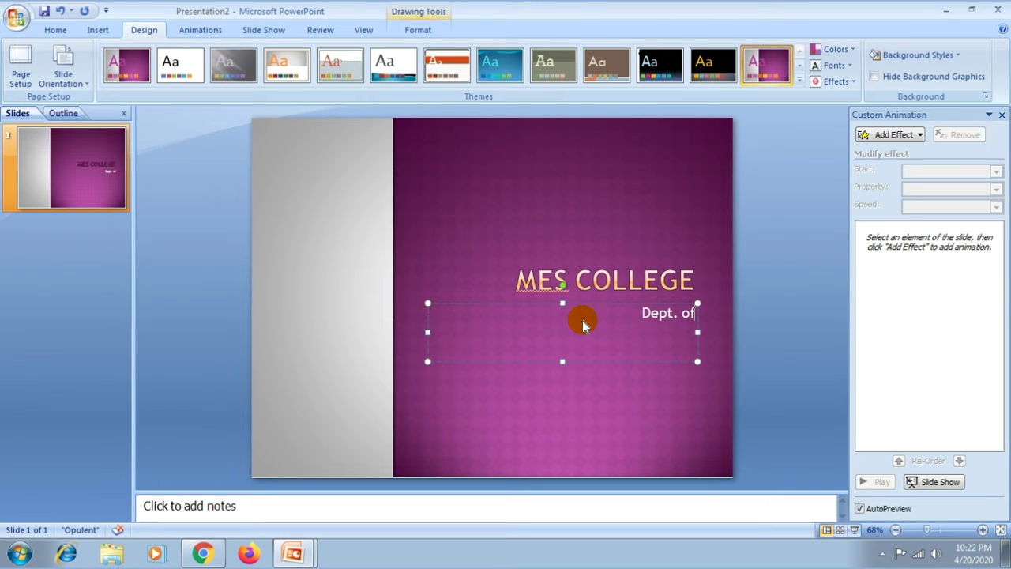
pyautogui.write(' O')
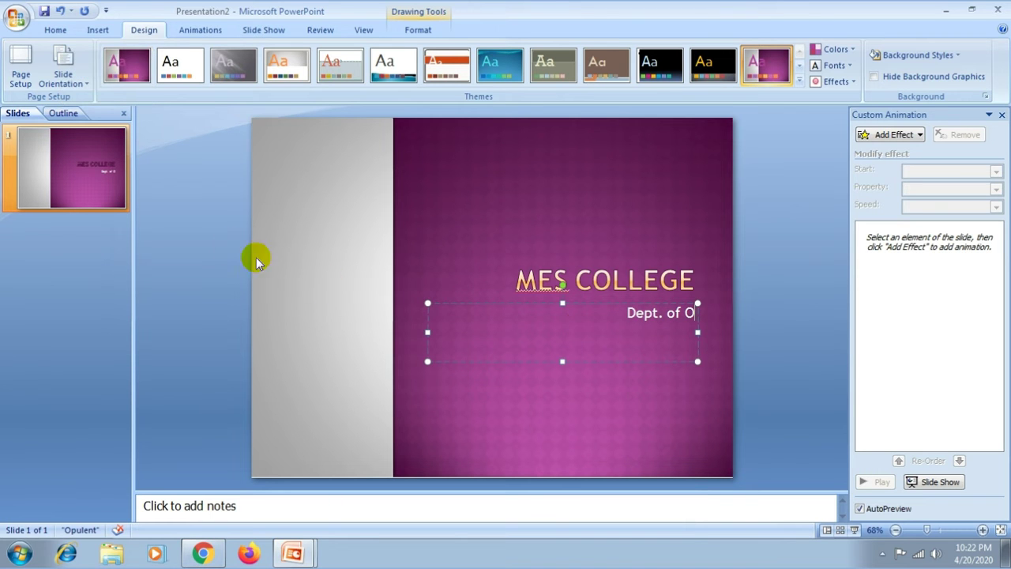
pyautogui.click(55, 30)
pyautogui.write('M')
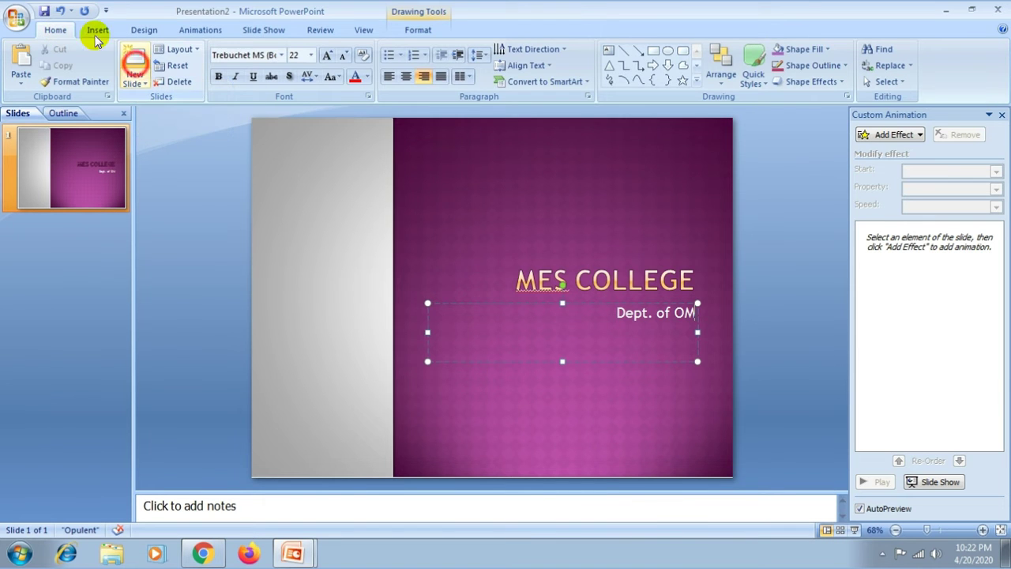
pyautogui.click(134, 65)
# Give slide 2 the Picture with Caption layout
pyautogui.click(79, 278)
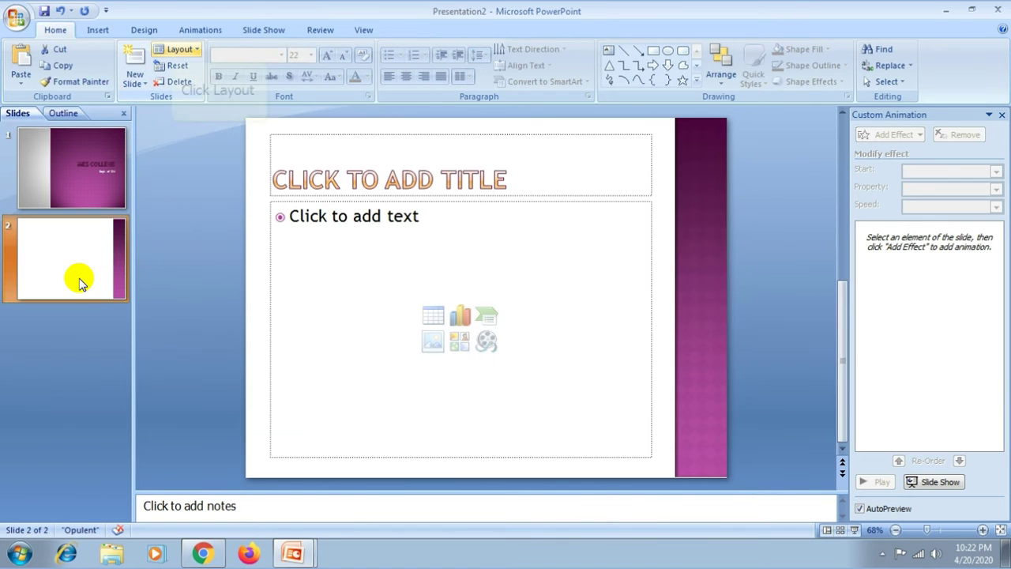
pyautogui.click(174, 49)
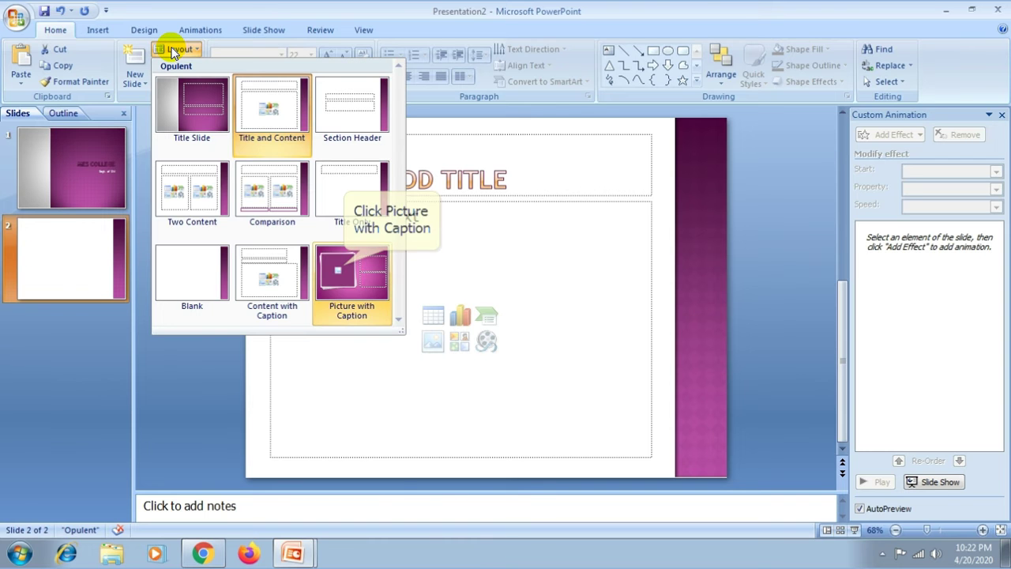
pyautogui.click(345, 265)
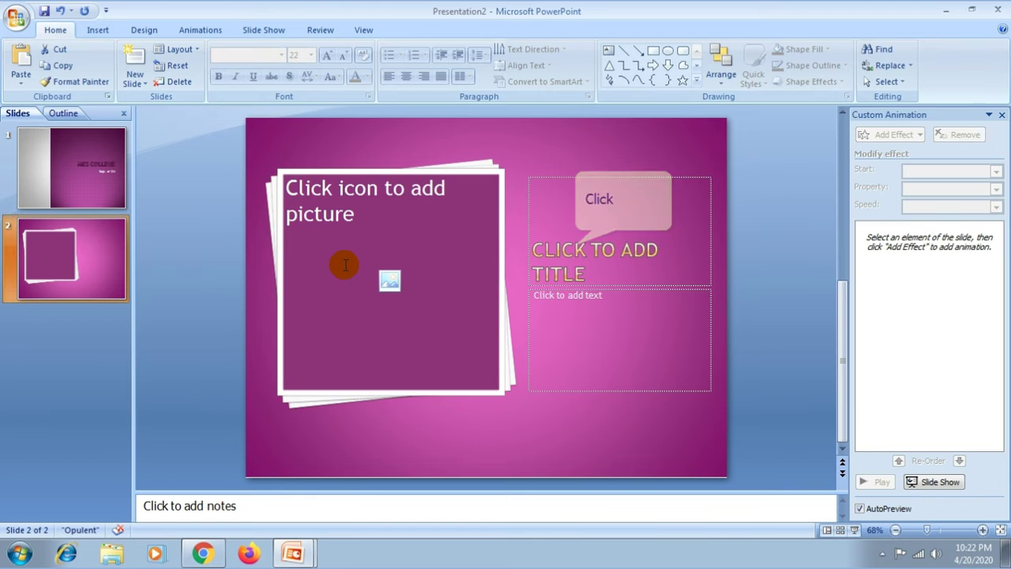
# Type 'COMPUTER LAB' as the slide 2 heading
pyautogui.click(576, 245)
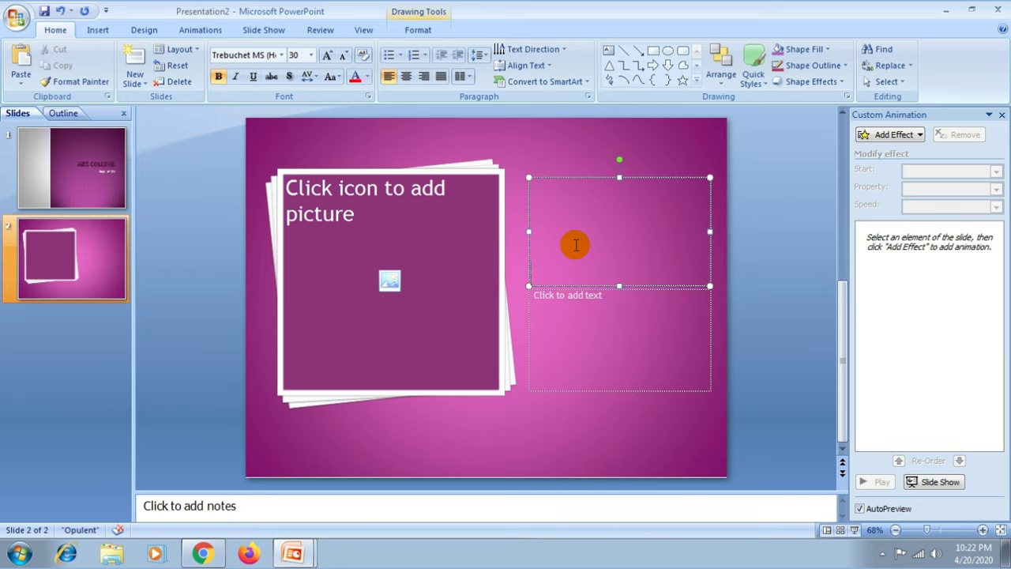
pyautogui.write('COMPUTER')
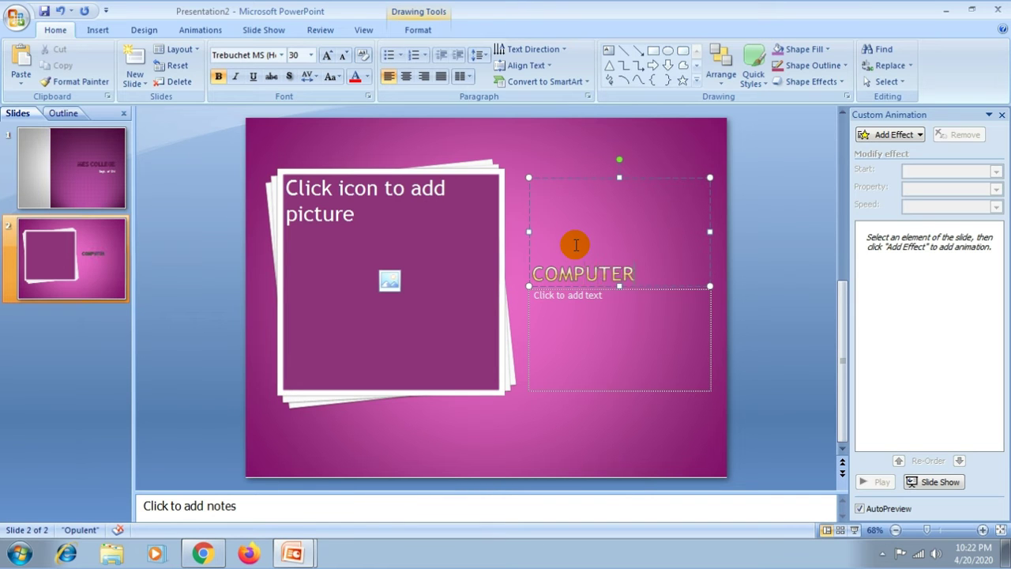
pyautogui.click(576, 245)
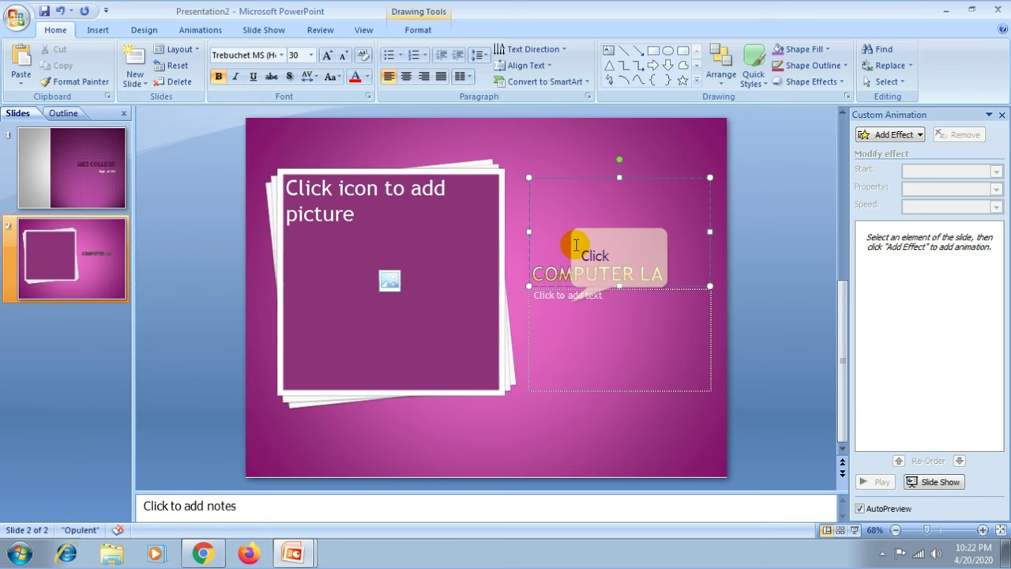
pyautogui.click(571, 300)
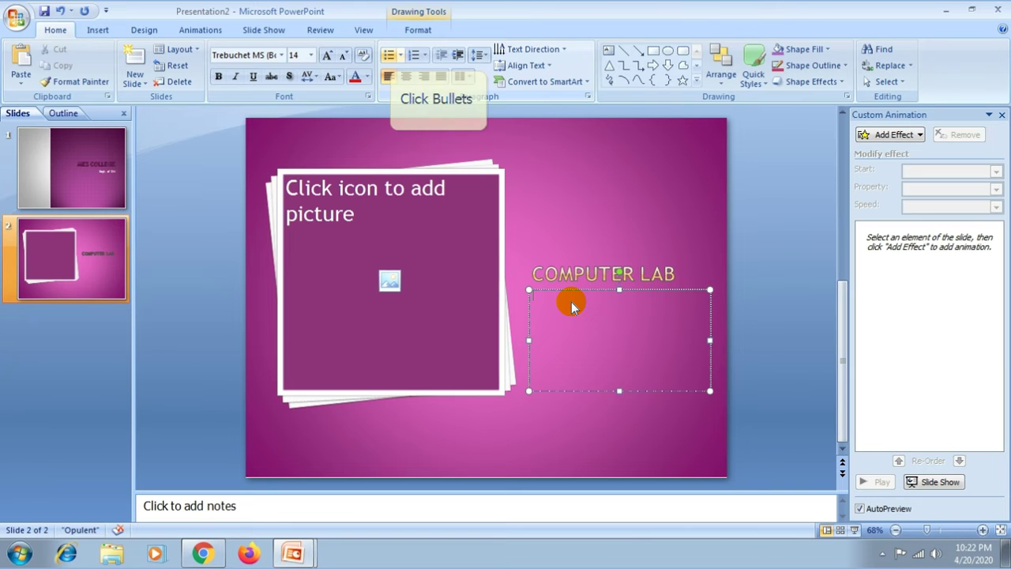
# List 'Commerce lab' and 'Computer lab' as bullets in the caption
pyautogui.click(389, 55)
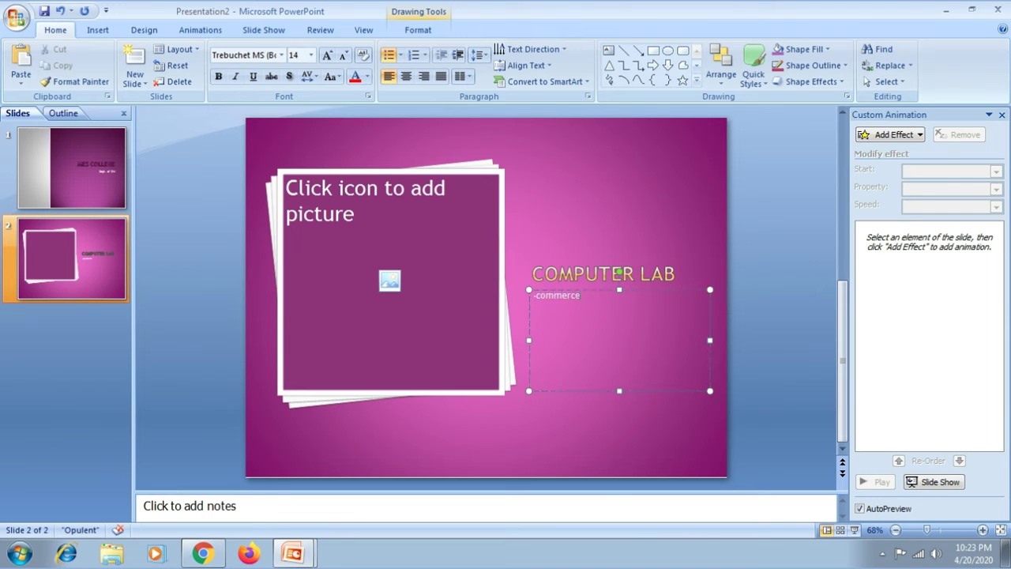
pyautogui.write('commerce lab')
pyautogui.press('Return')
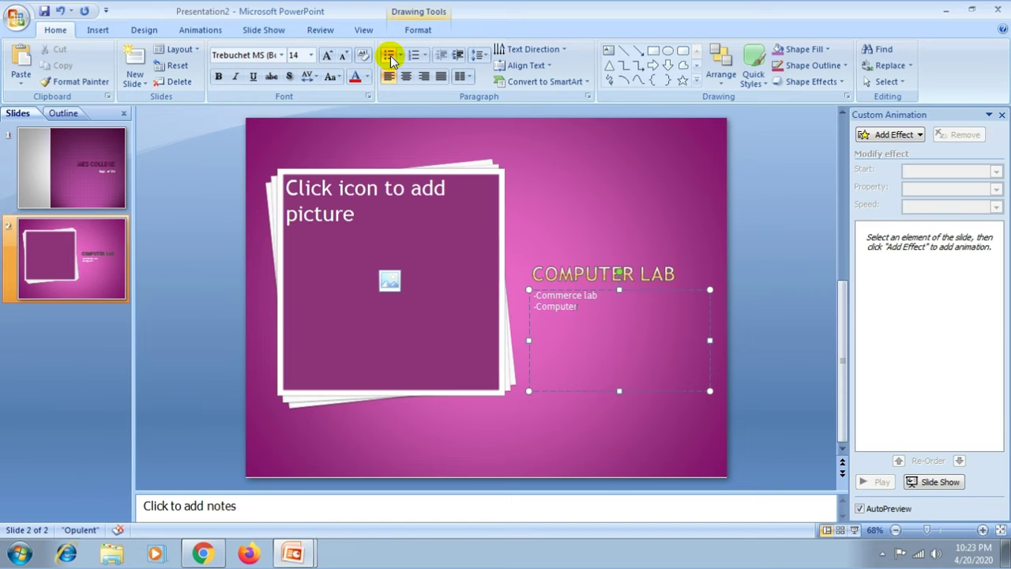
pyautogui.write('Computer ')
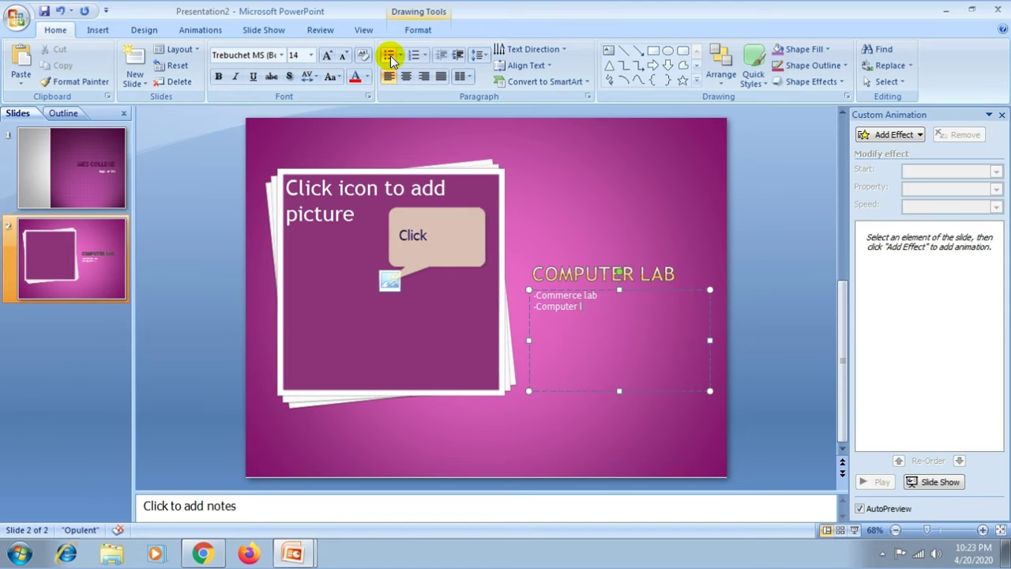
pyautogui.write('la')
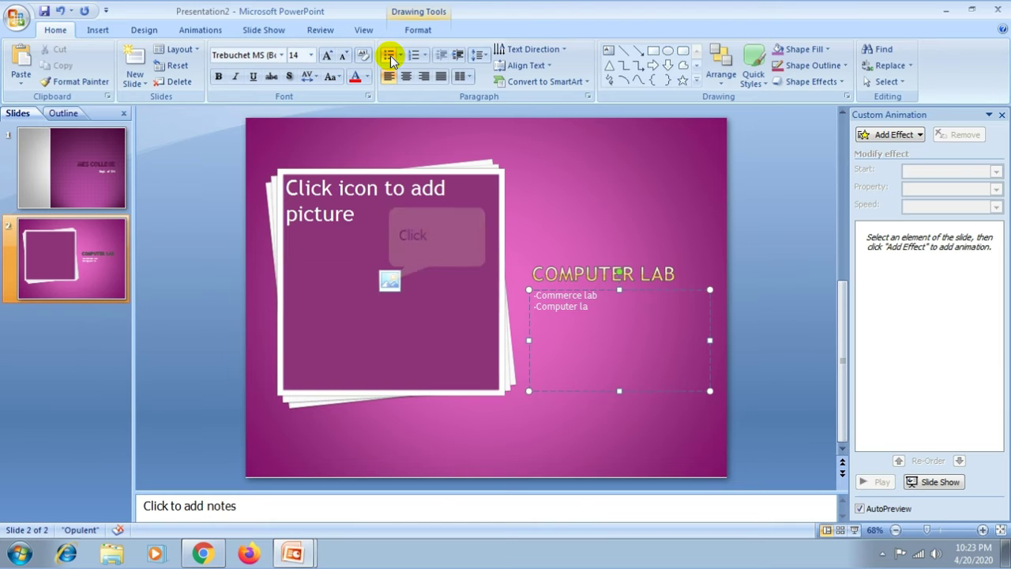
pyautogui.write('b')
# Insert the lab2 photo into the slide 2 picture placeholder
pyautogui.click(389, 282)
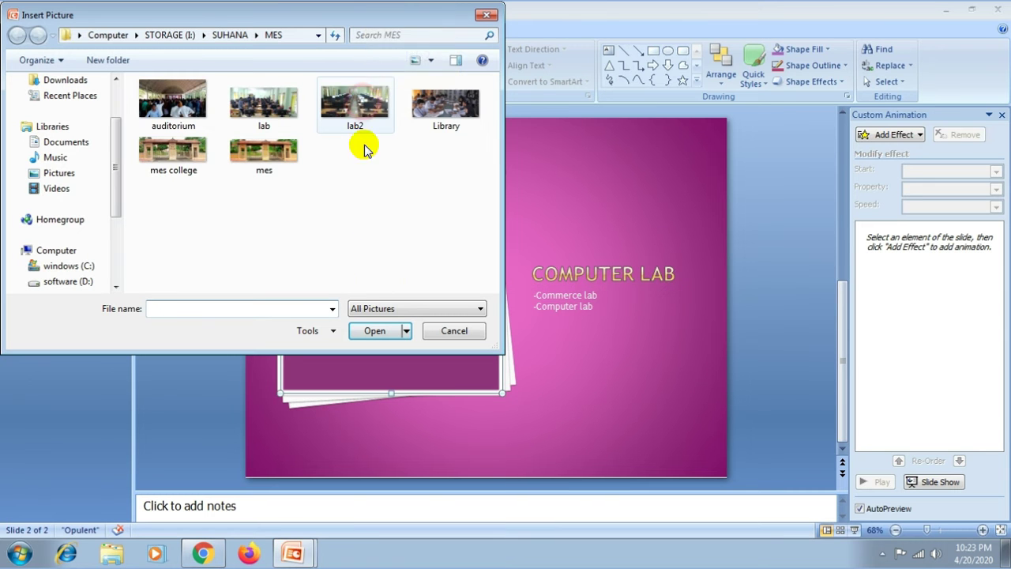
pyautogui.click(365, 107)
pyautogui.click(379, 330)
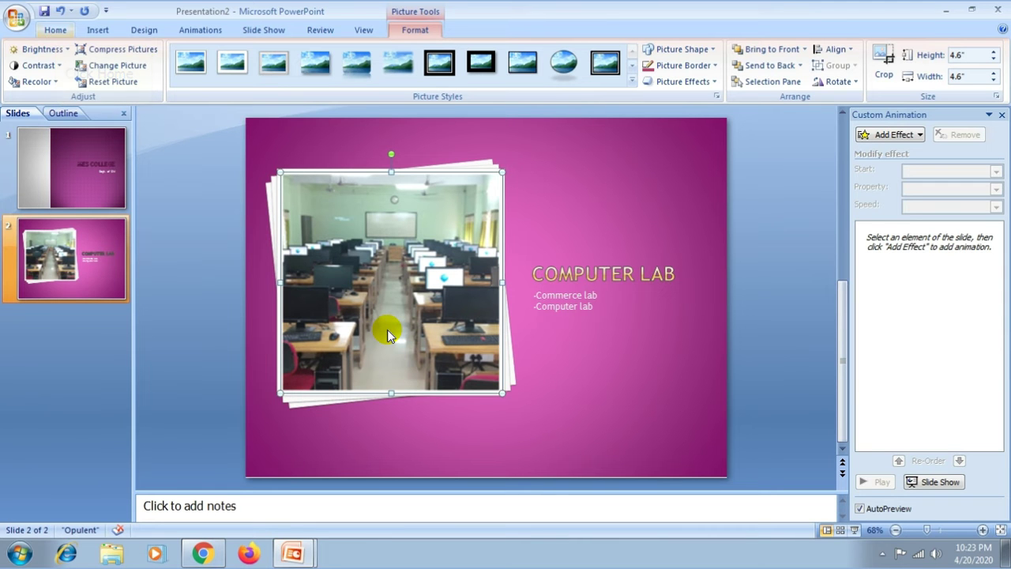
# Add a third slide with the Blank layout
pyautogui.click(54, 29)
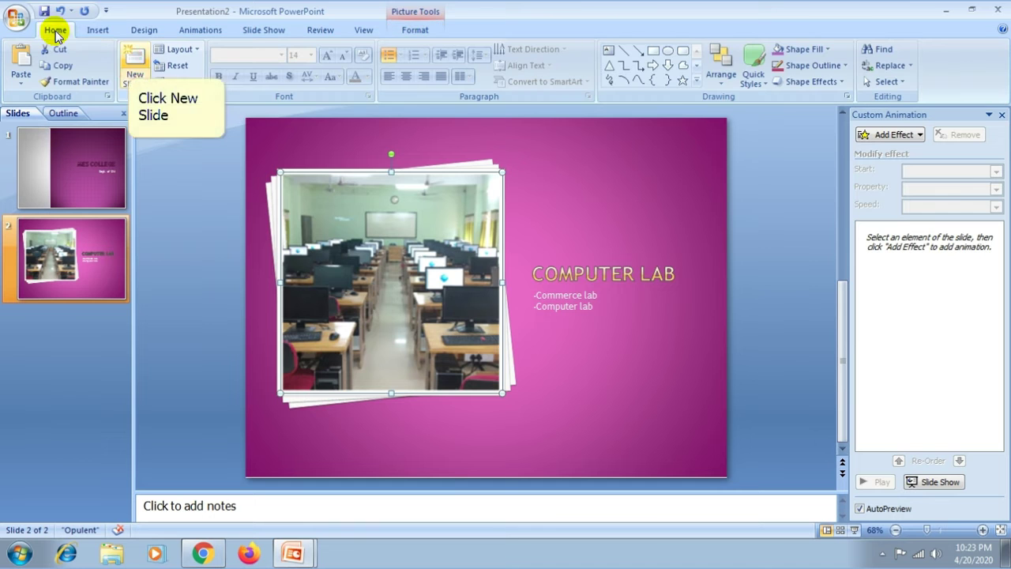
pyautogui.click(131, 64)
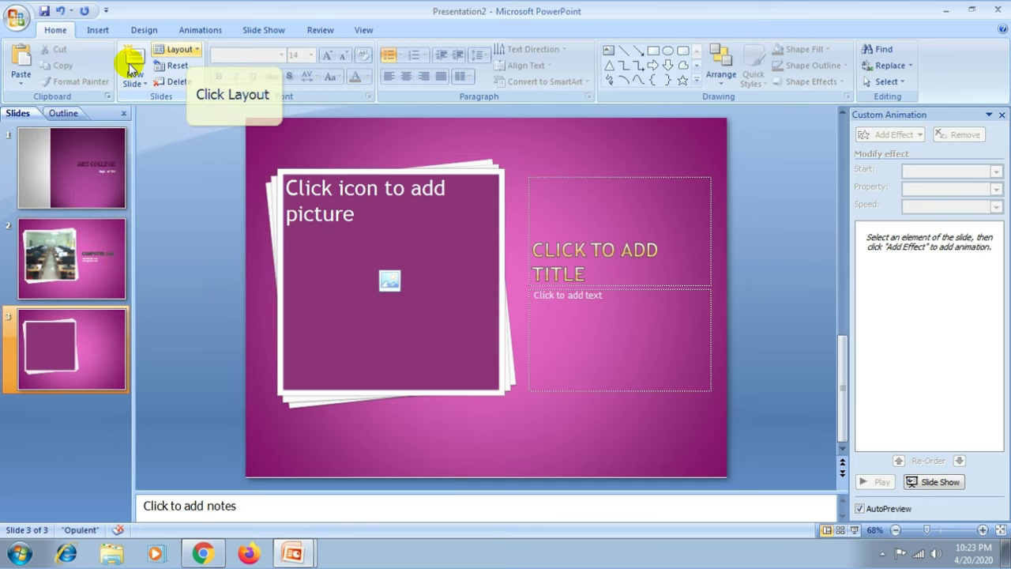
pyautogui.click(178, 49)
pyautogui.click(195, 289)
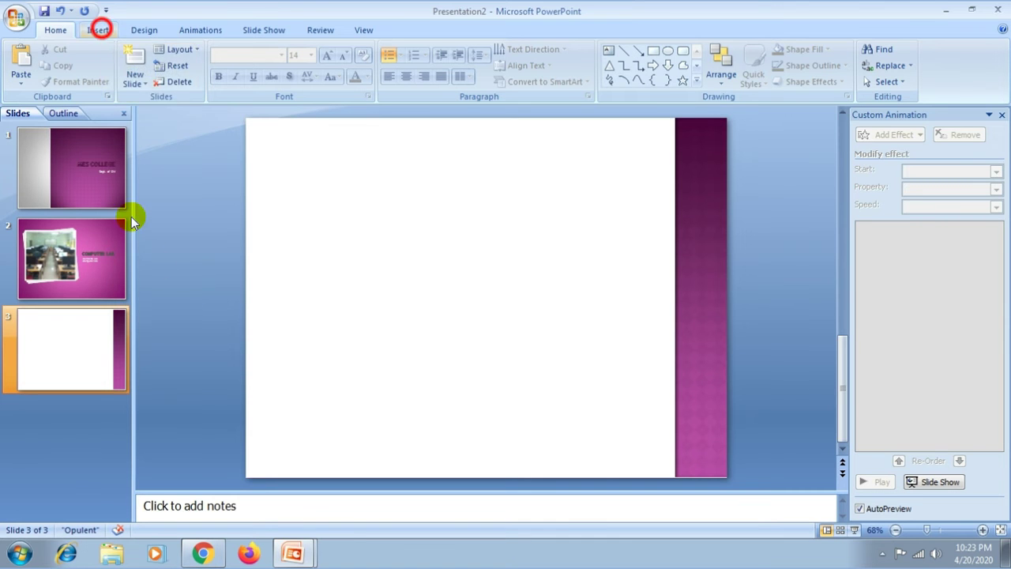
# Insert the auditorium picture onto slide 3
pyautogui.click(98, 30)
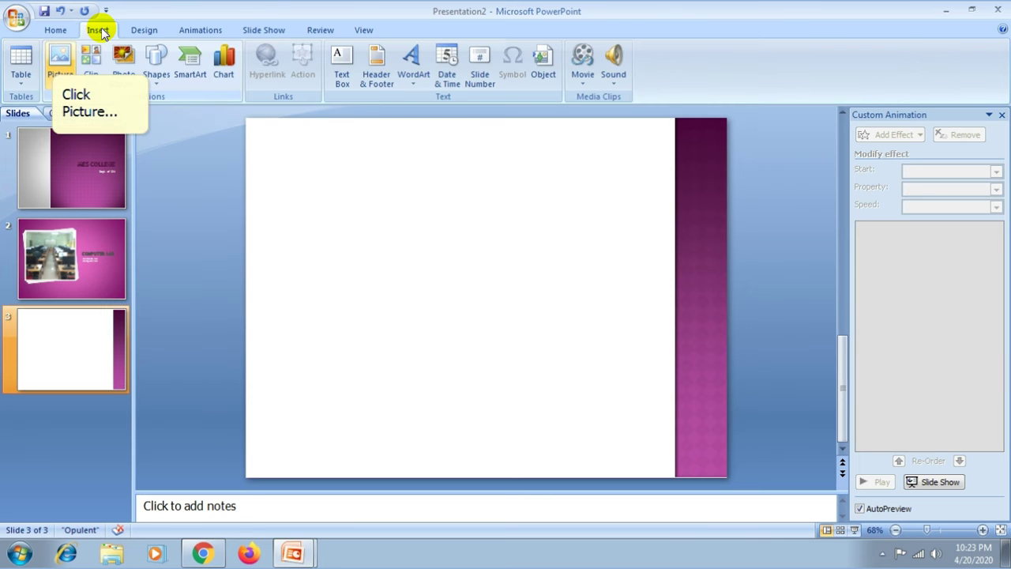
pyautogui.click(56, 63)
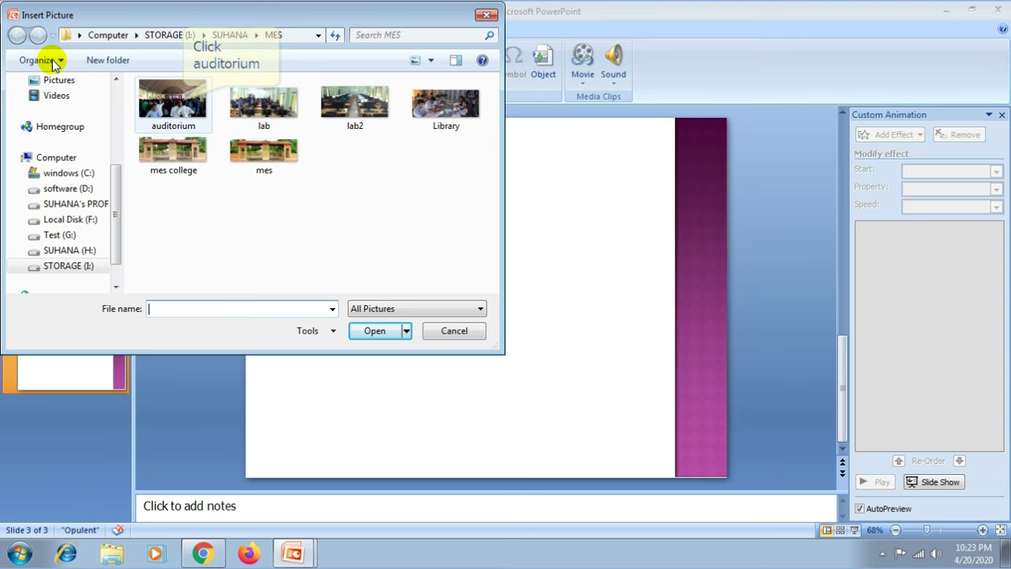
pyautogui.click(183, 104)
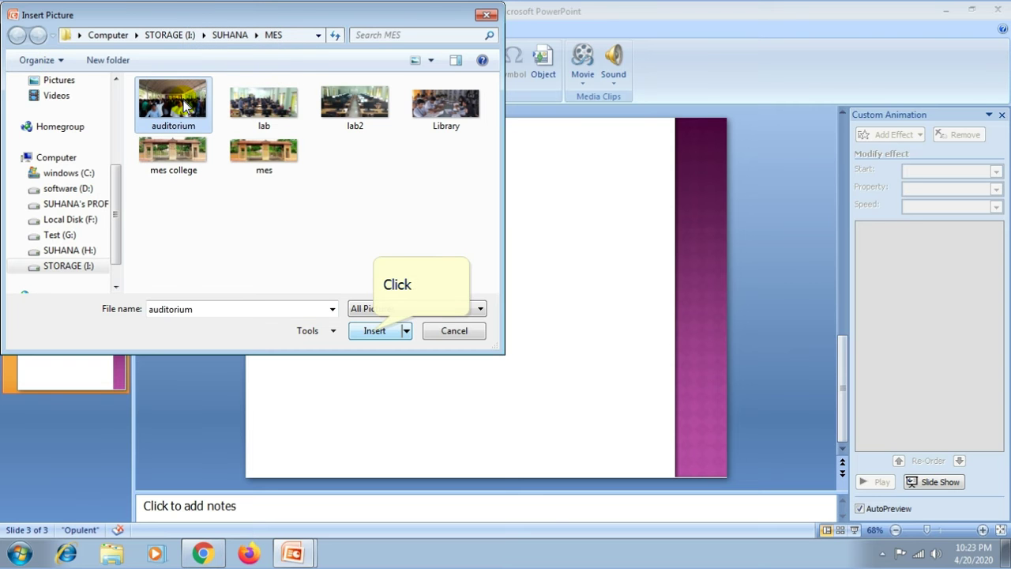
pyautogui.click(375, 331)
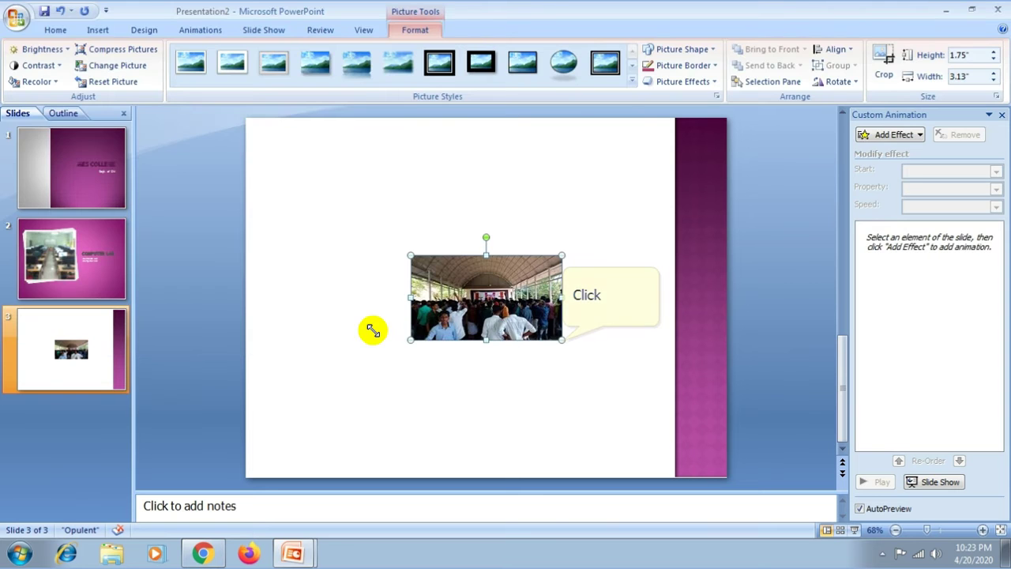
# Enlarge the auditorium photo to 3.46" by 6.18", reposition it and tilt it clockwise
pyautogui.moveTo(564, 340); pyautogui.dragTo(708, 422)
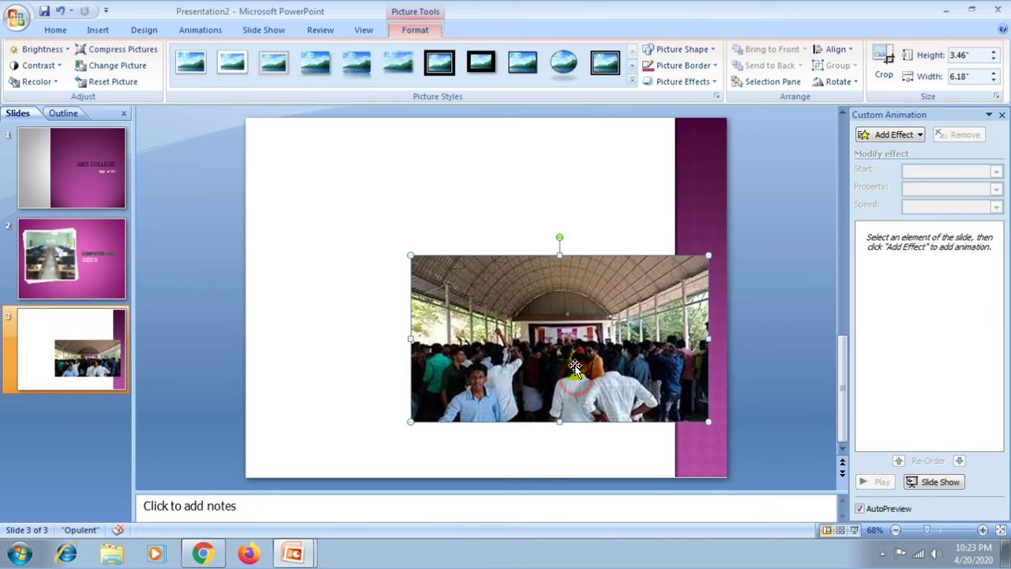
pyautogui.moveTo(655, 376); pyautogui.dragTo(577, 378)
pyautogui.moveTo(478, 239); pyautogui.dragTo(479, 237)
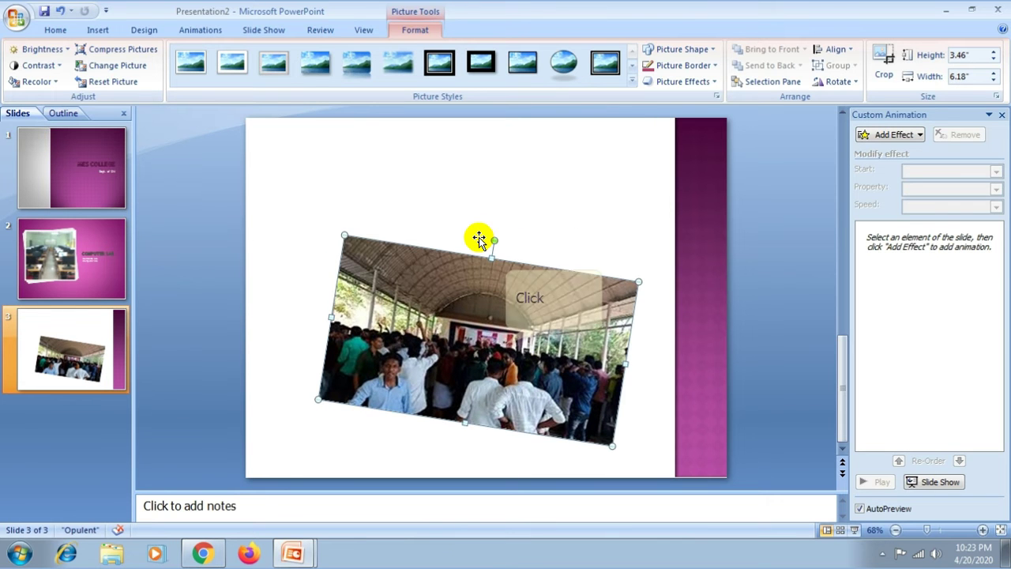
pyautogui.moveTo(497, 342); pyautogui.dragTo(508, 349)
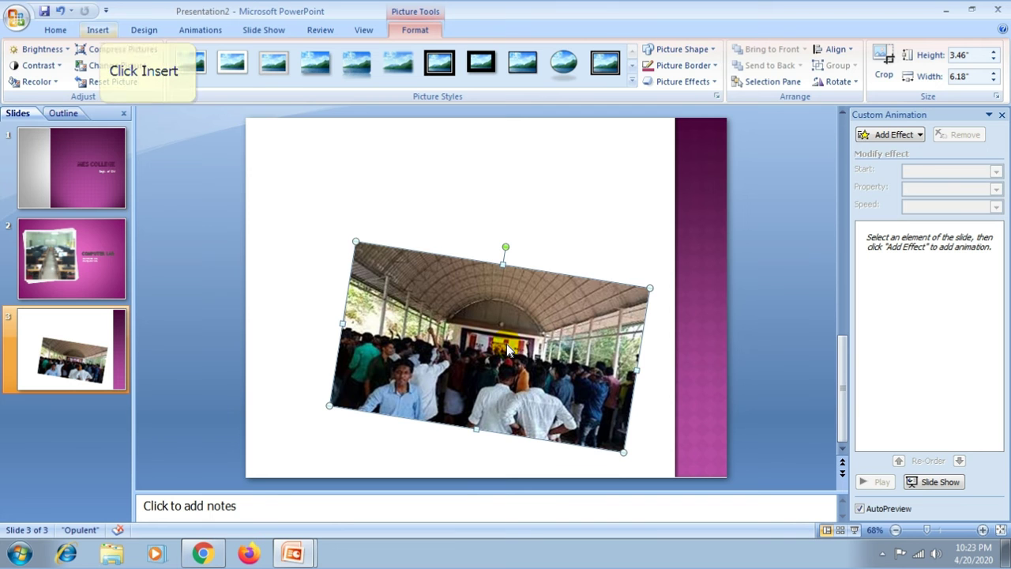
# Add Fill - Accent 2, Warm Matte Bevel WordArt reading 'Auditorium' above the photo
pyautogui.click(98, 30)
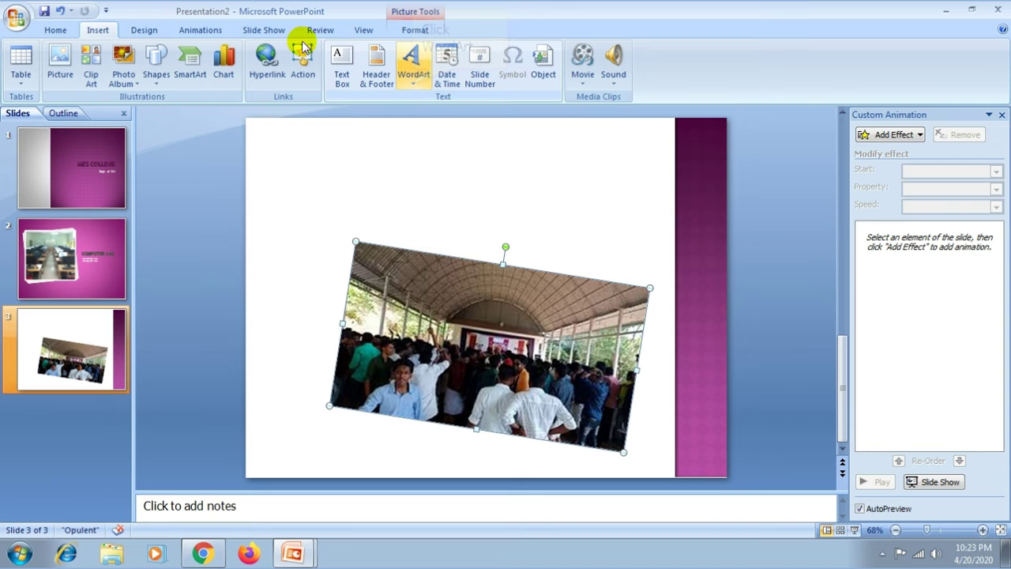
pyautogui.click(412, 79)
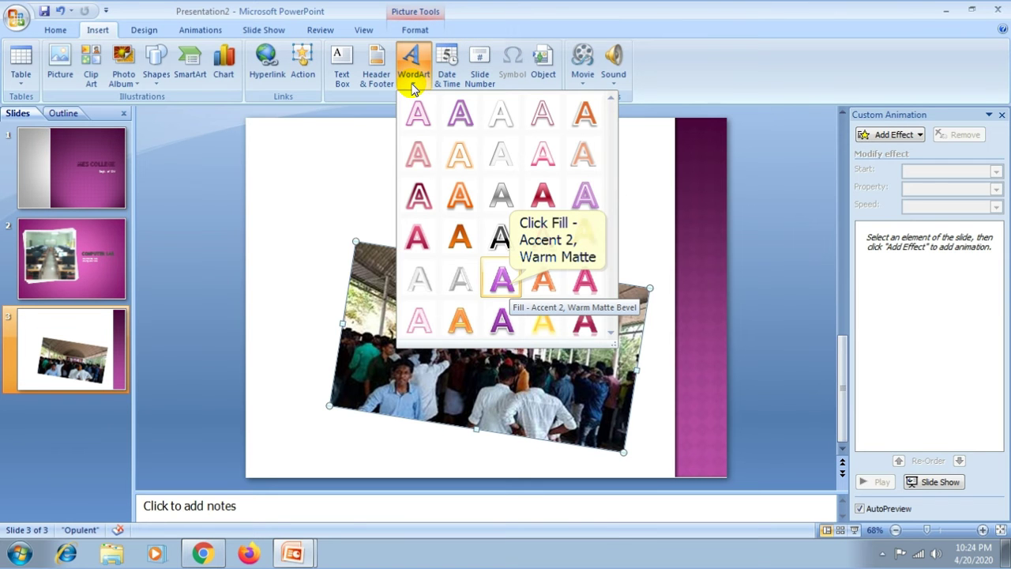
pyautogui.click(502, 197)
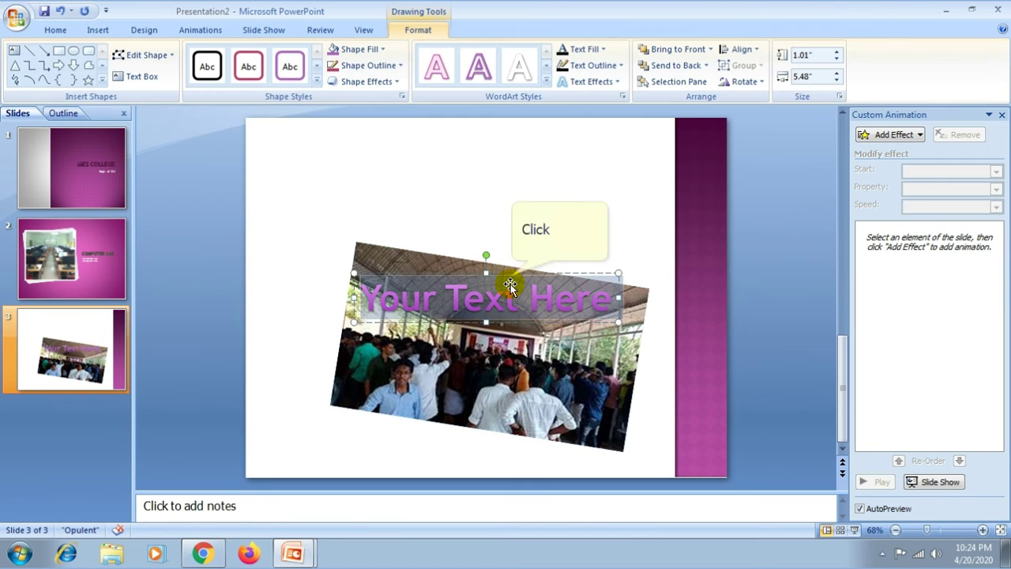
pyautogui.moveTo(510, 284); pyautogui.dragTo(507, 189)
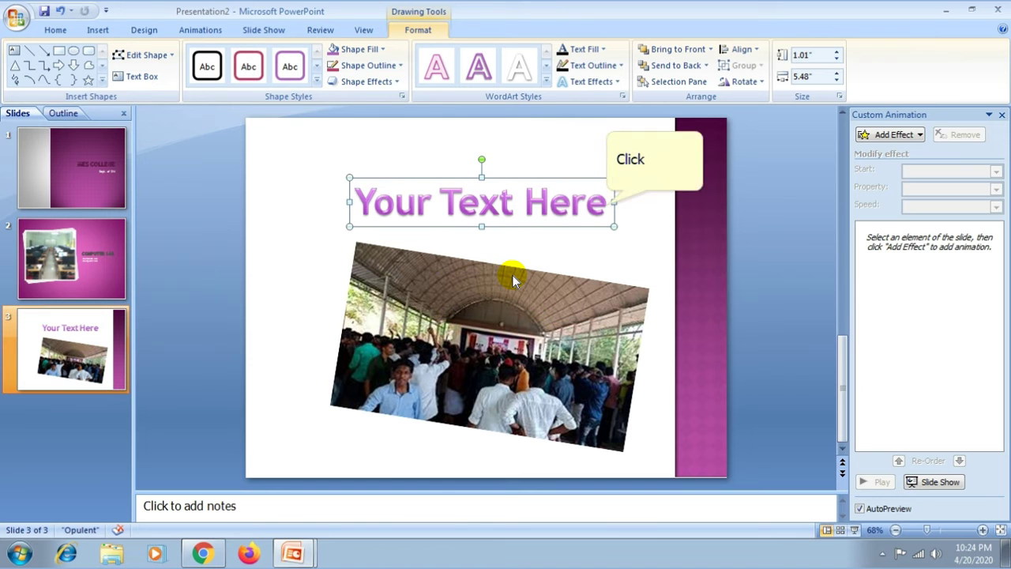
pyautogui.click(585, 251)
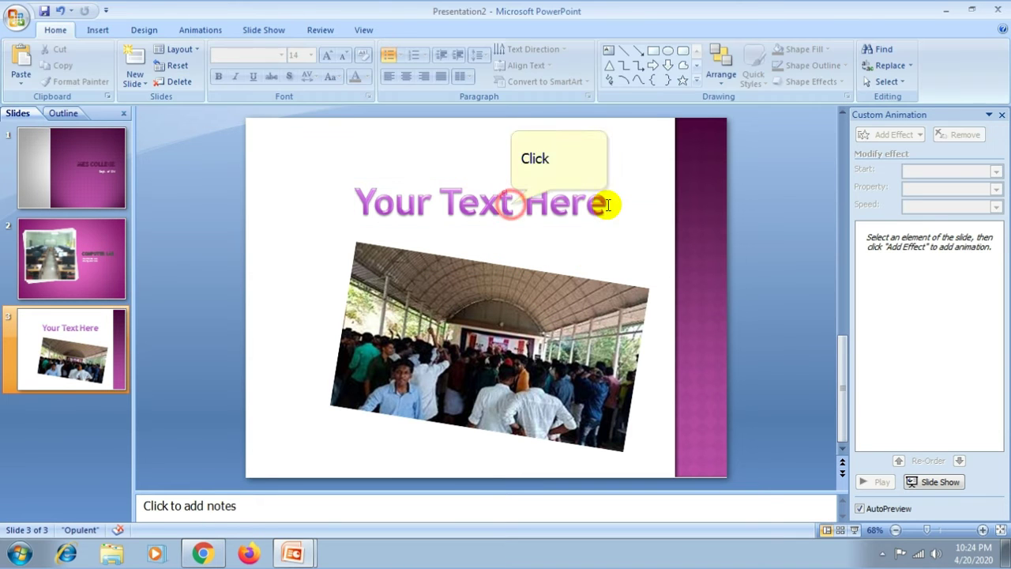
pyautogui.click(508, 198)
pyautogui.tripleClick(361, 203)
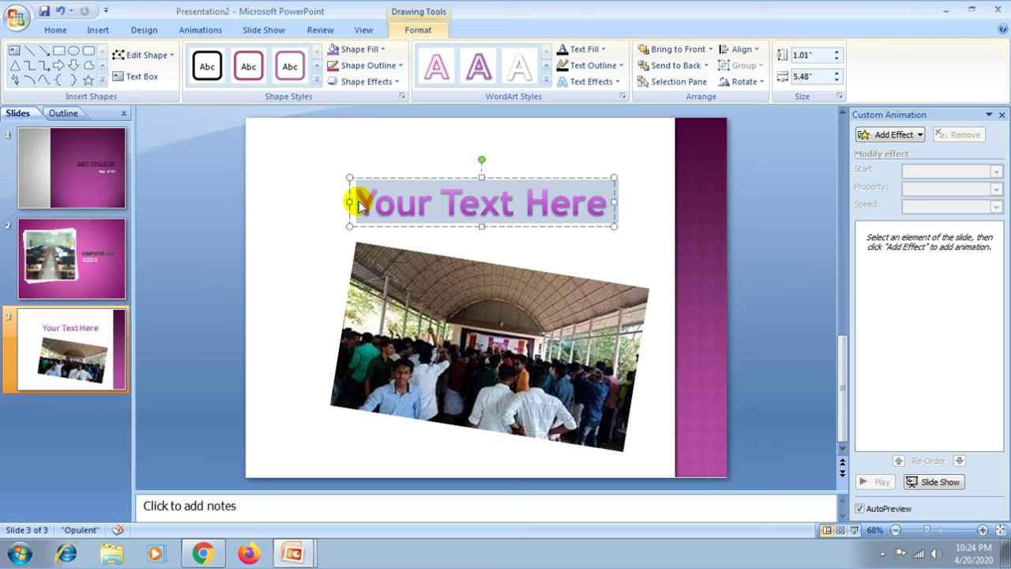
pyautogui.write('Au')
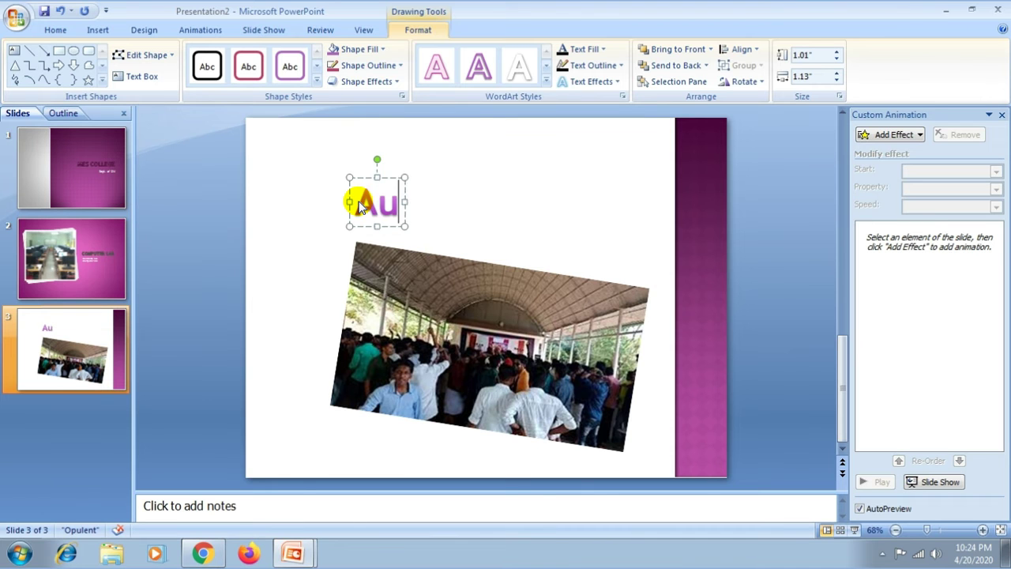
pyautogui.write('ditoriu')
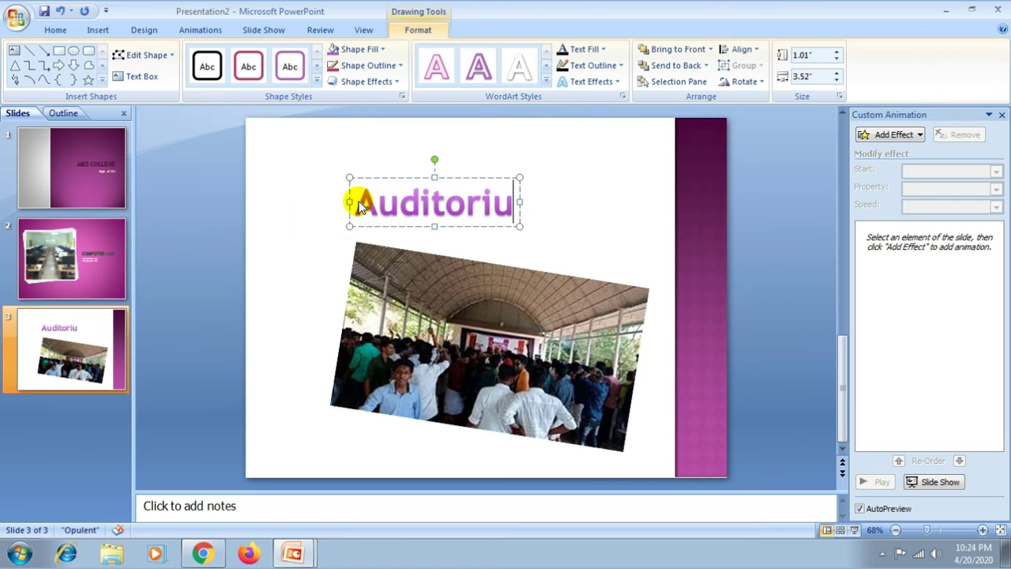
pyautogui.write('m')
pyautogui.click(293, 260)
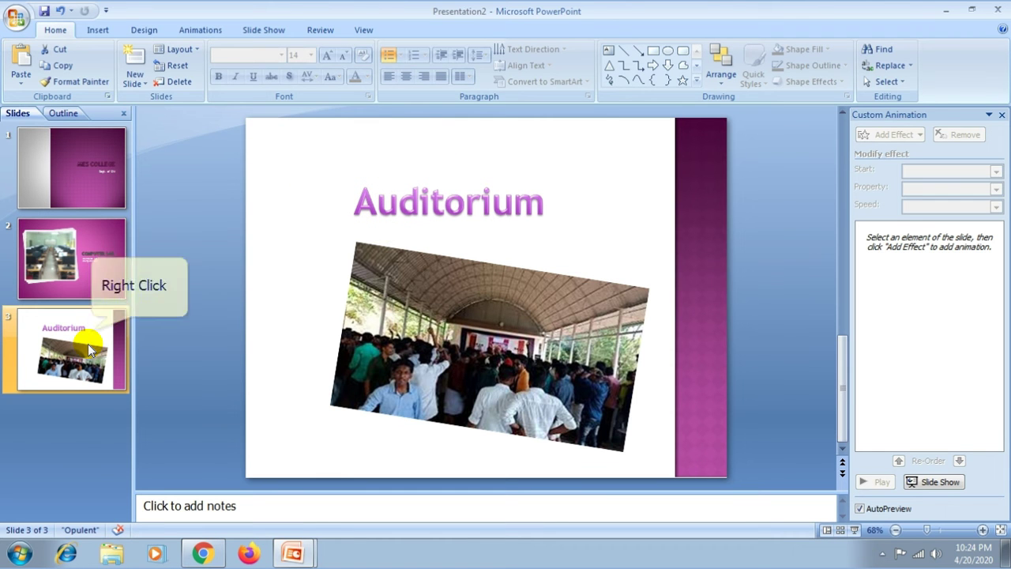
# Copy slide 3 and paste the duplicate as slide 4
pyautogui.rightClick(92, 336)
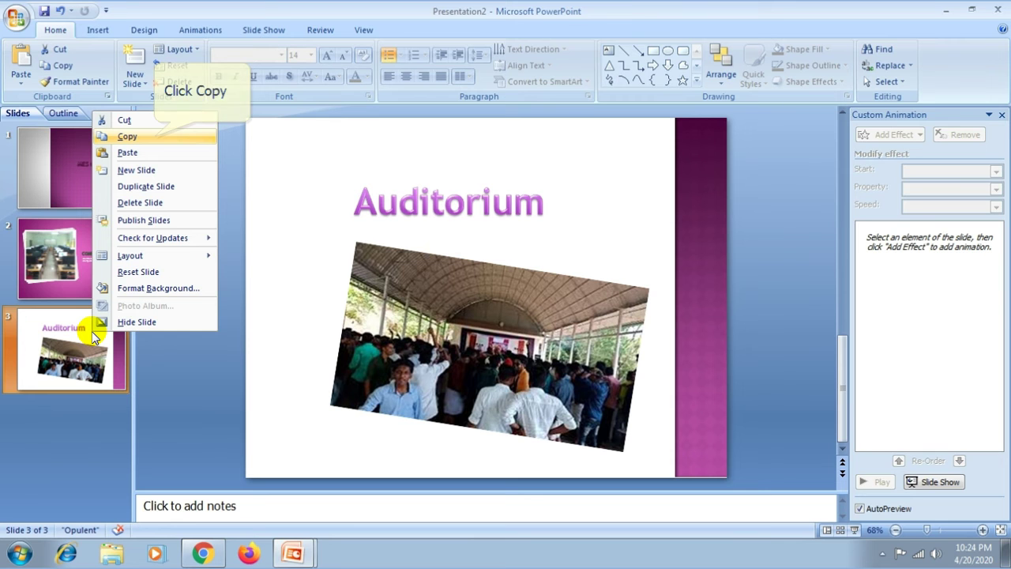
pyautogui.click(126, 136)
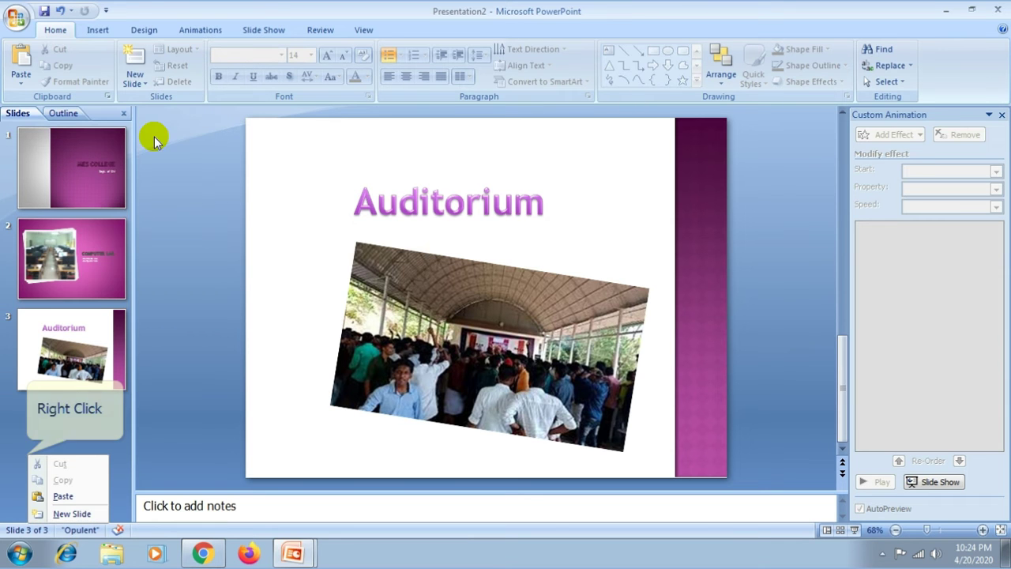
pyautogui.rightClick(27, 458)
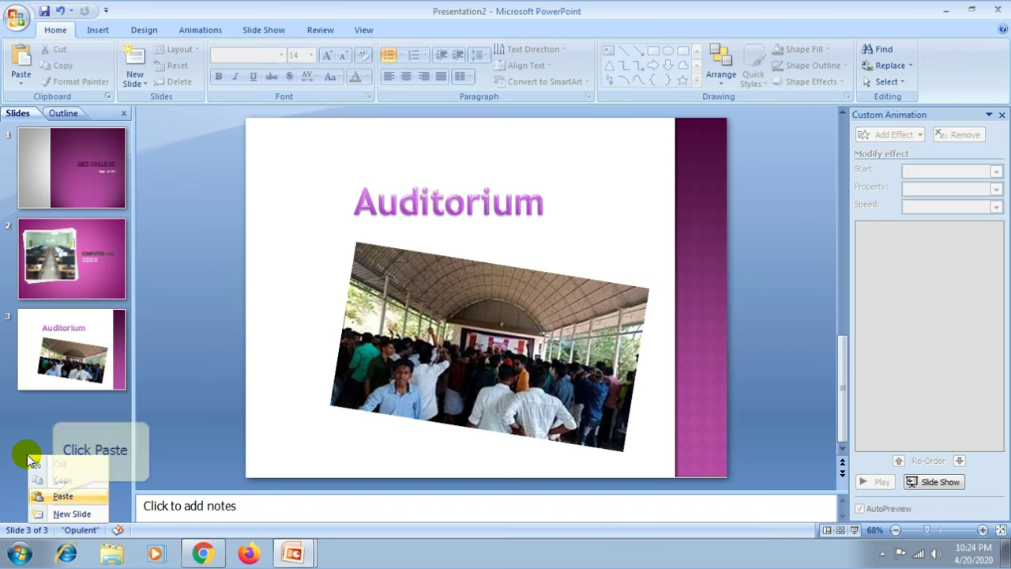
pyautogui.click(53, 496)
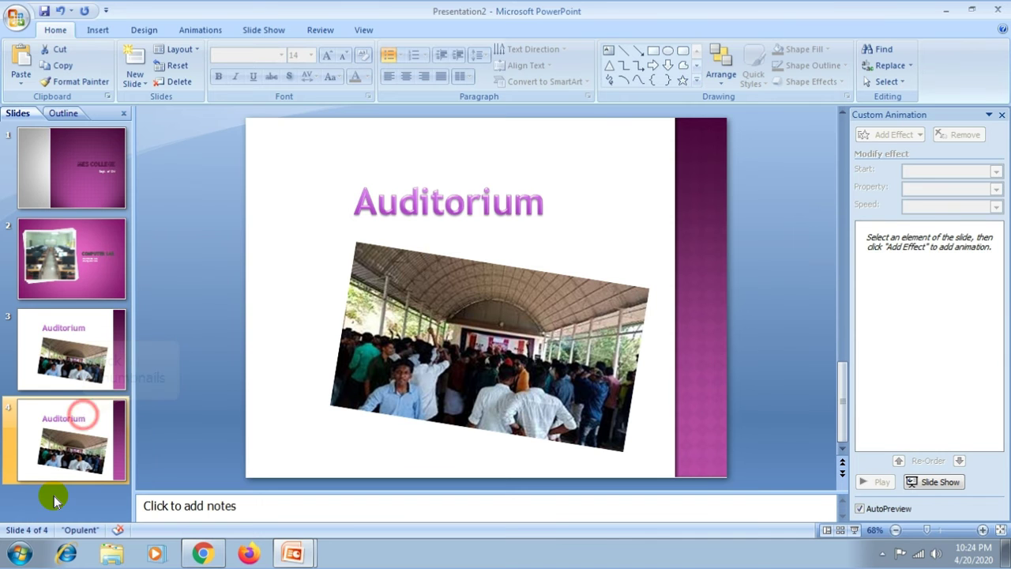
pyautogui.click(83, 417)
pyautogui.click(439, 393)
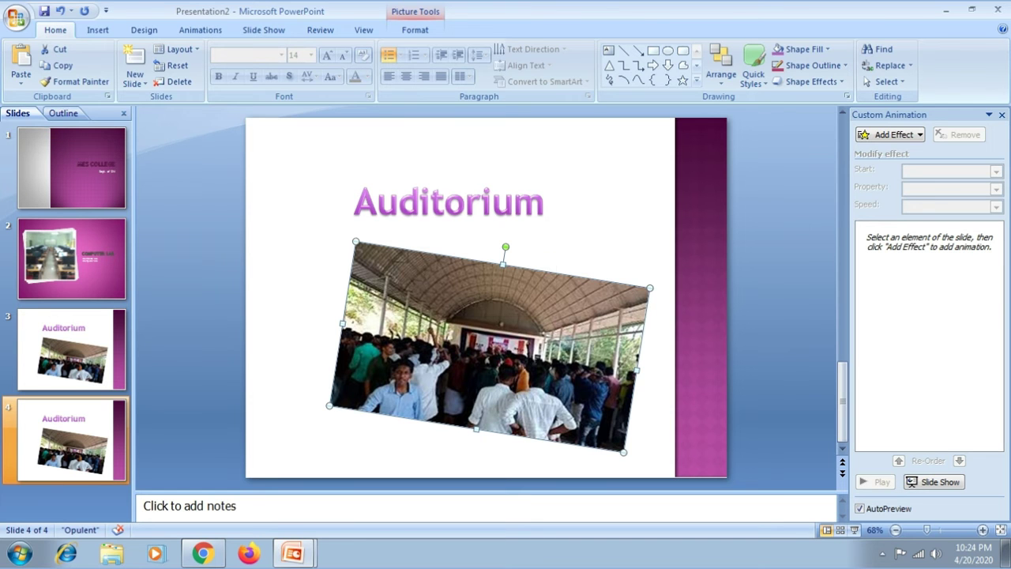
# Delete the auditorium photo on slide 4 and insert the Library picture
pyautogui.press('Delete')
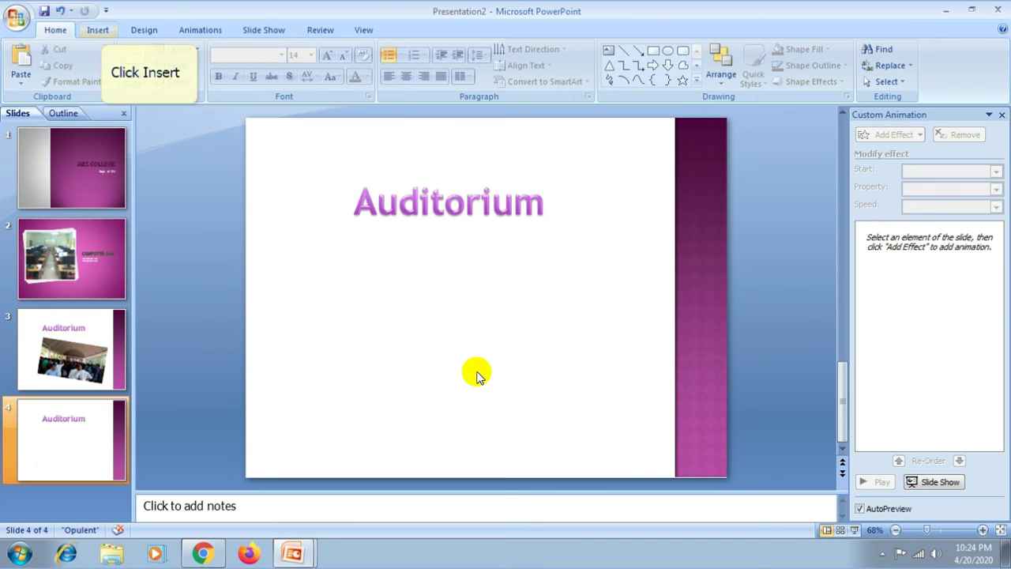
pyautogui.click(98, 31)
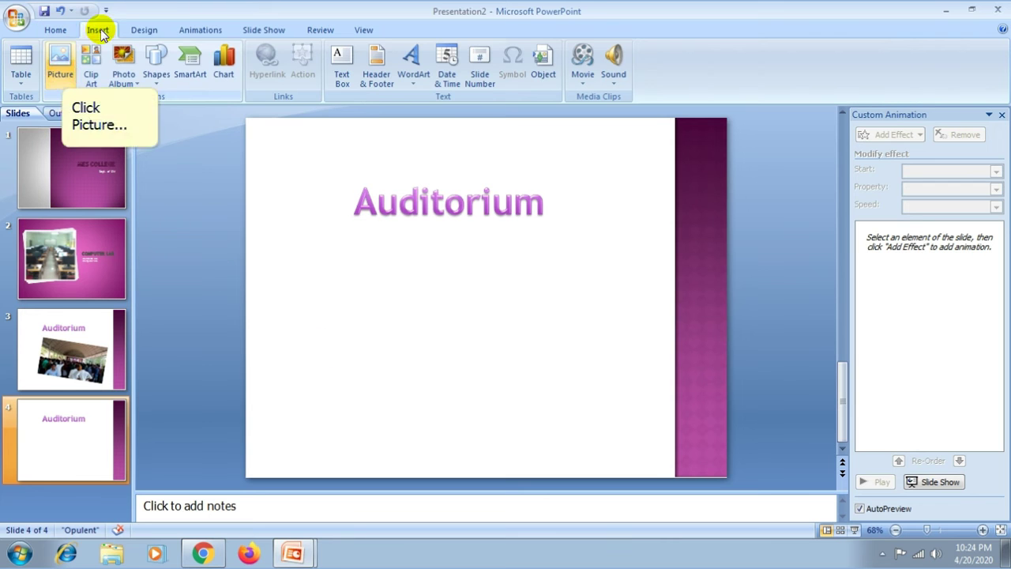
pyautogui.click(58, 67)
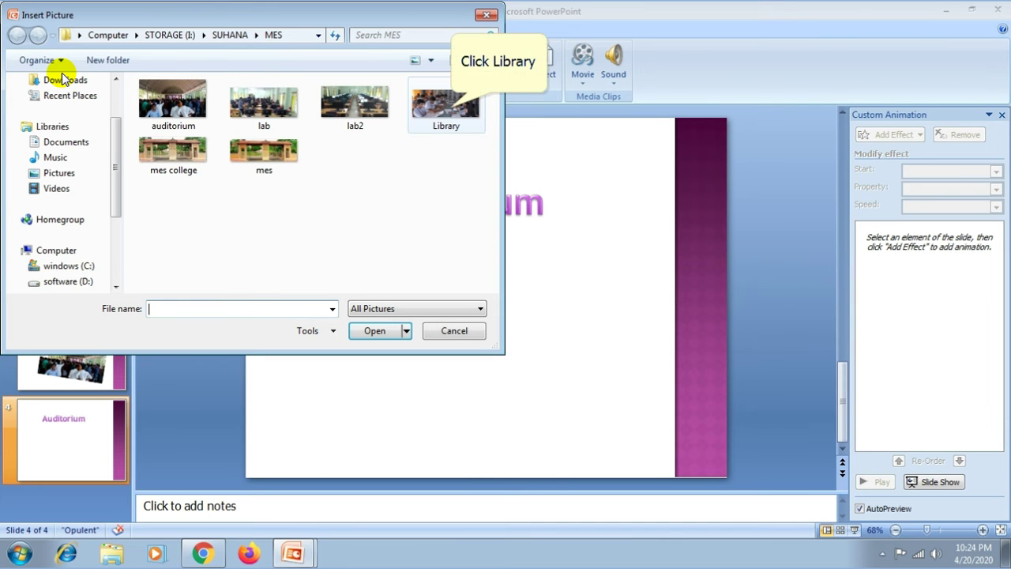
pyautogui.click(450, 109)
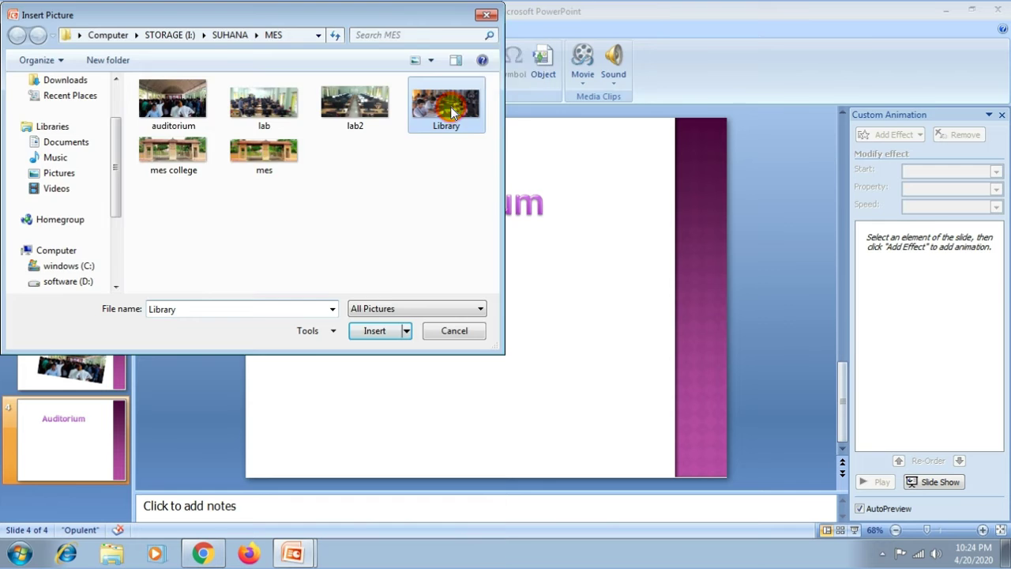
pyautogui.doubleClick(450, 109)
# Enlarge the Library photo to 3.42" by 6.89" and position it below the title
pyautogui.moveTo(574, 333); pyautogui.dragTo(727, 395)
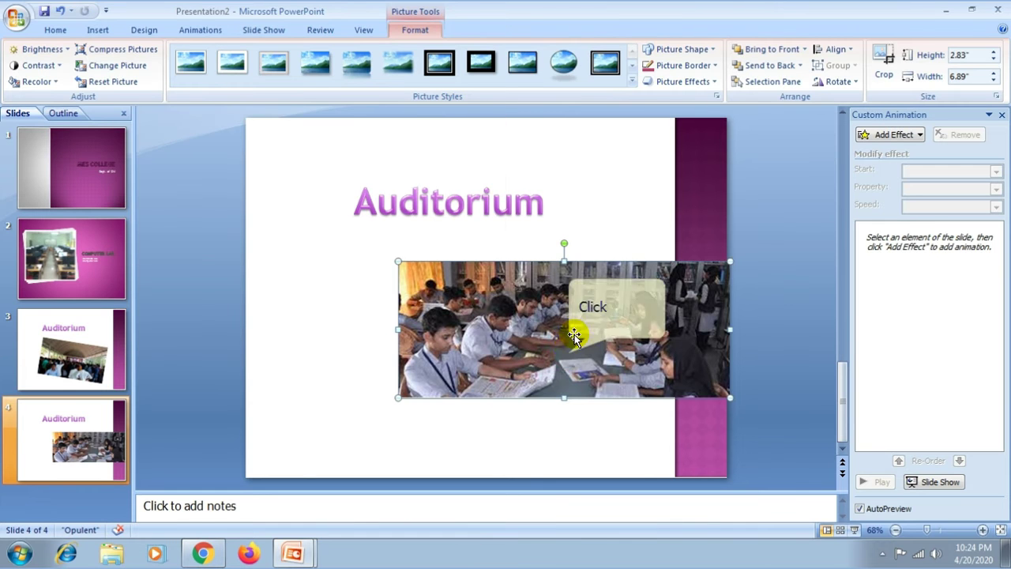
pyautogui.moveTo(676, 335); pyautogui.dragTo(569, 352)
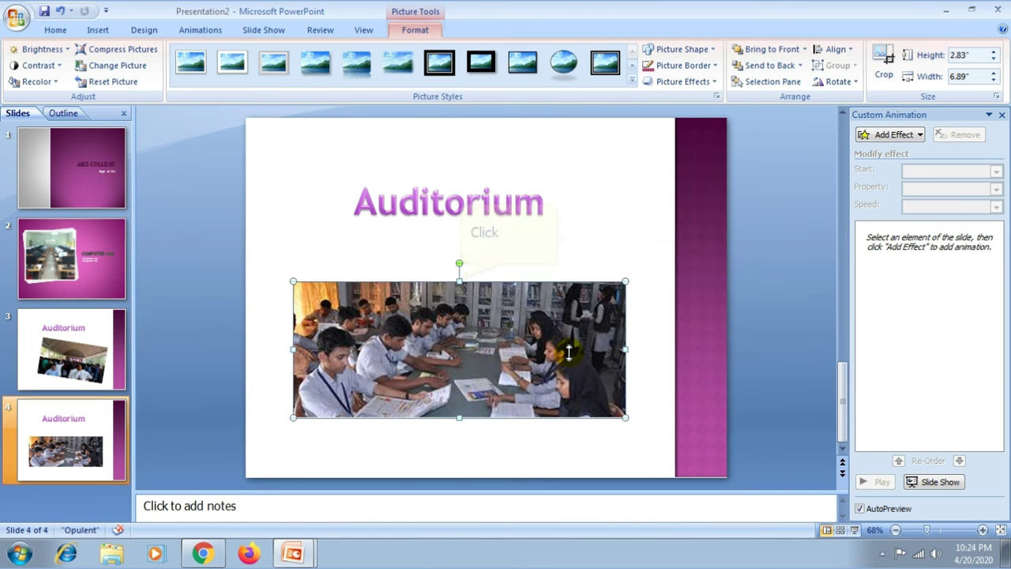
pyautogui.moveTo(459, 282); pyautogui.dragTo(459, 254)
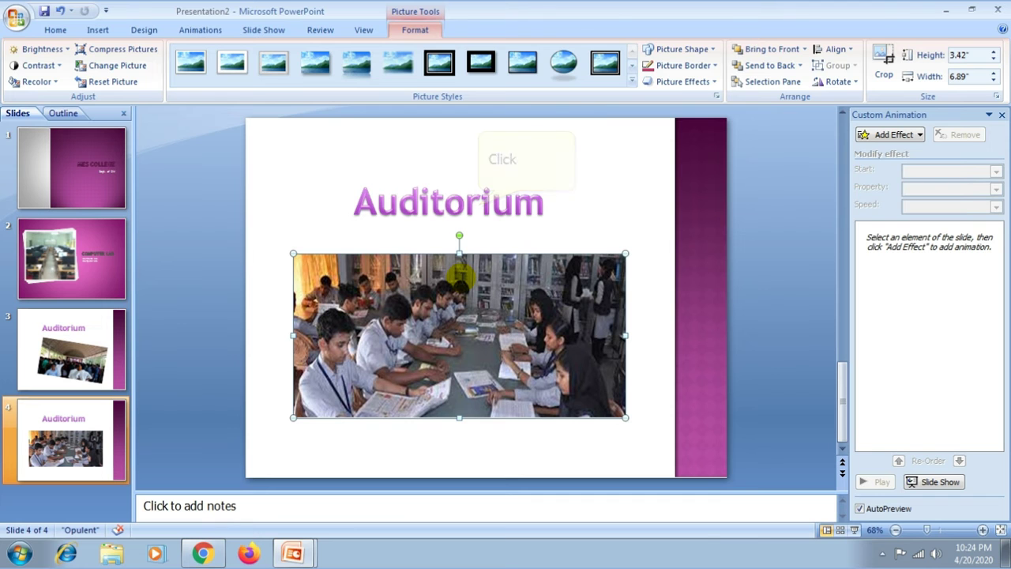
pyautogui.click(479, 203)
# Replace the WordArt word 'Auditorium' with 'Library' on slide 4
pyautogui.doubleClick(362, 202)
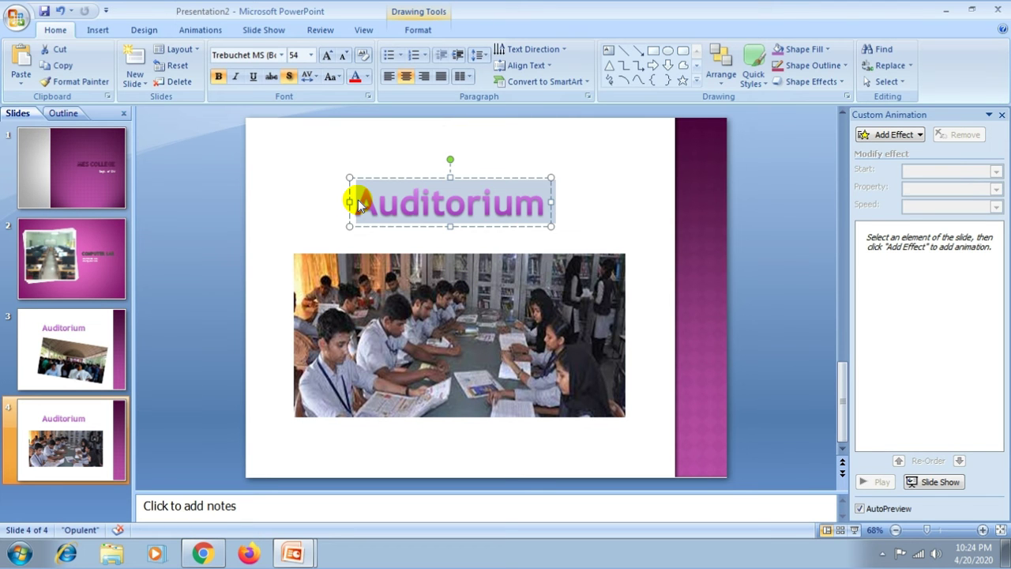
pyautogui.write('L')
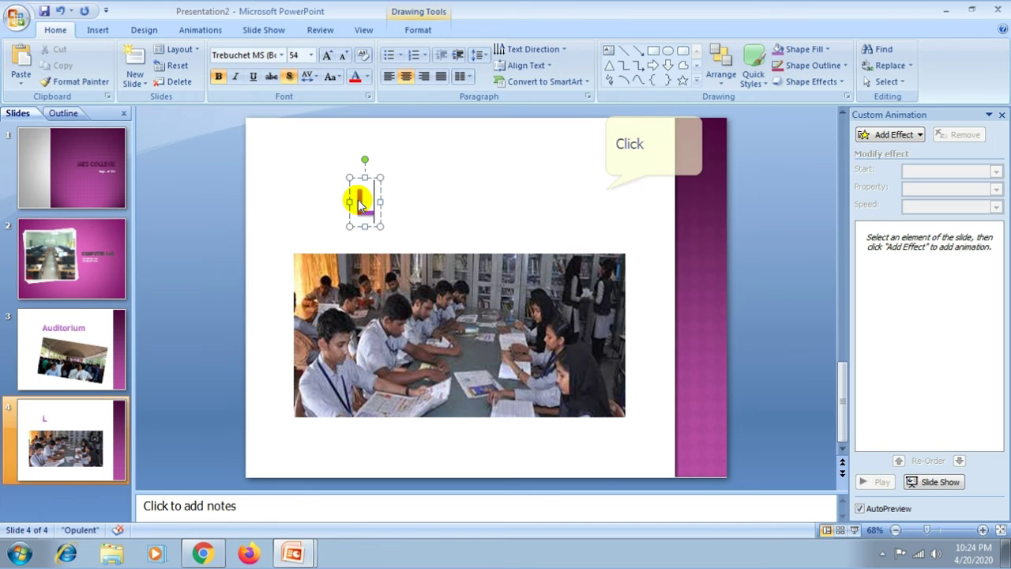
pyautogui.write('ibrary')
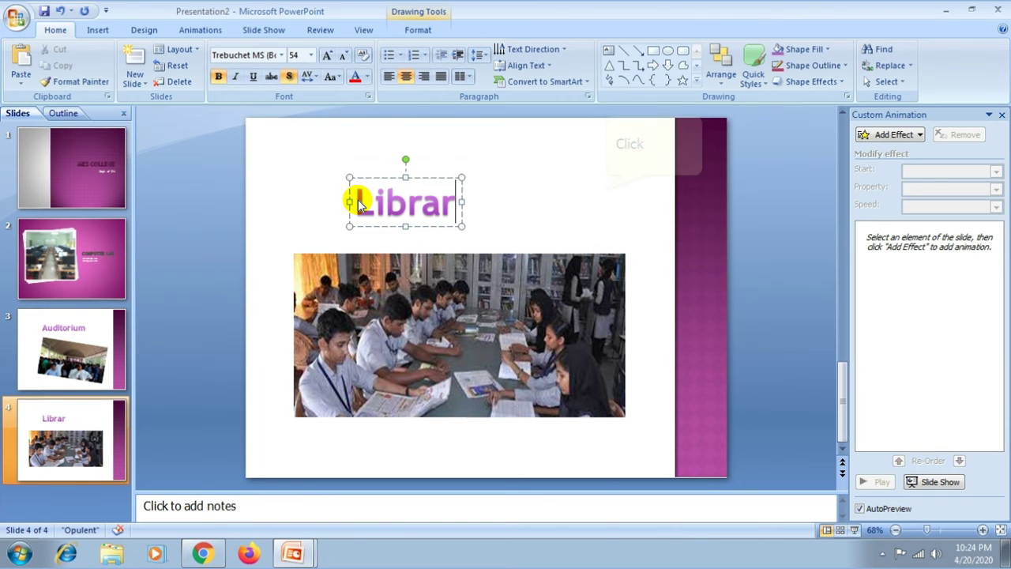
pyautogui.click(607, 194)
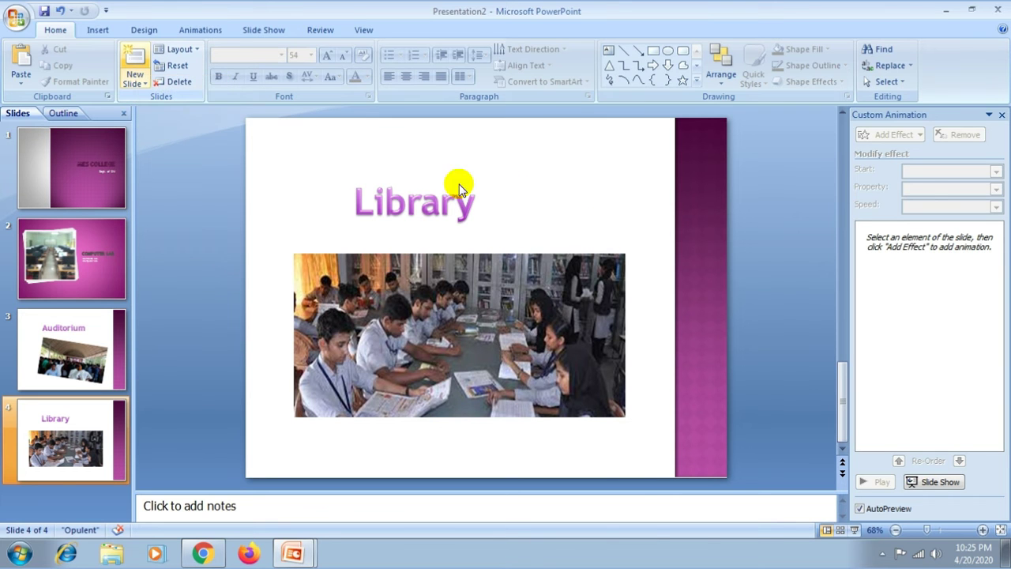
# Add a fifth slide after the Library slide with the Section Header layout
pyautogui.click(134, 60)
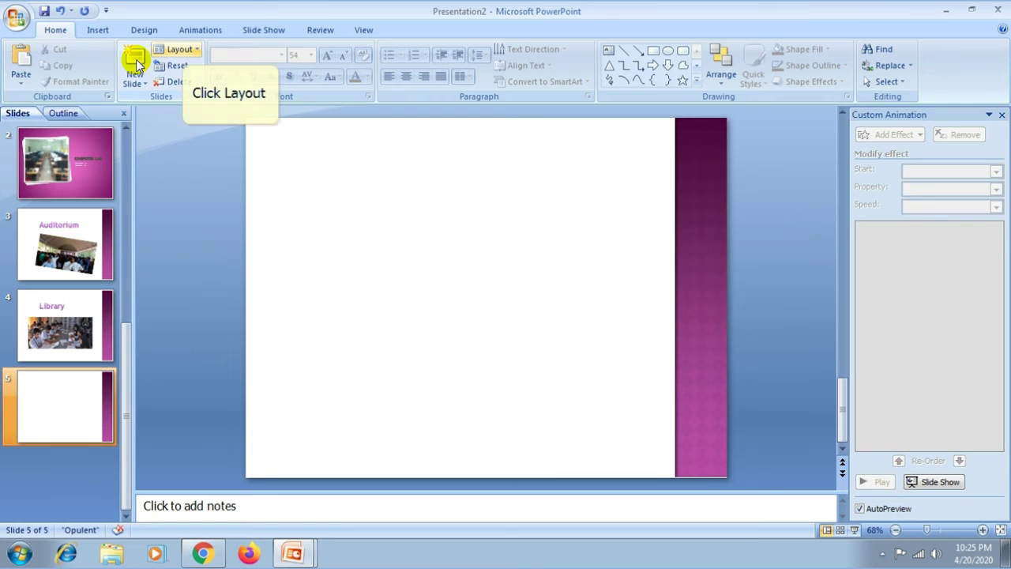
pyautogui.click(181, 49)
pyautogui.click(336, 101)
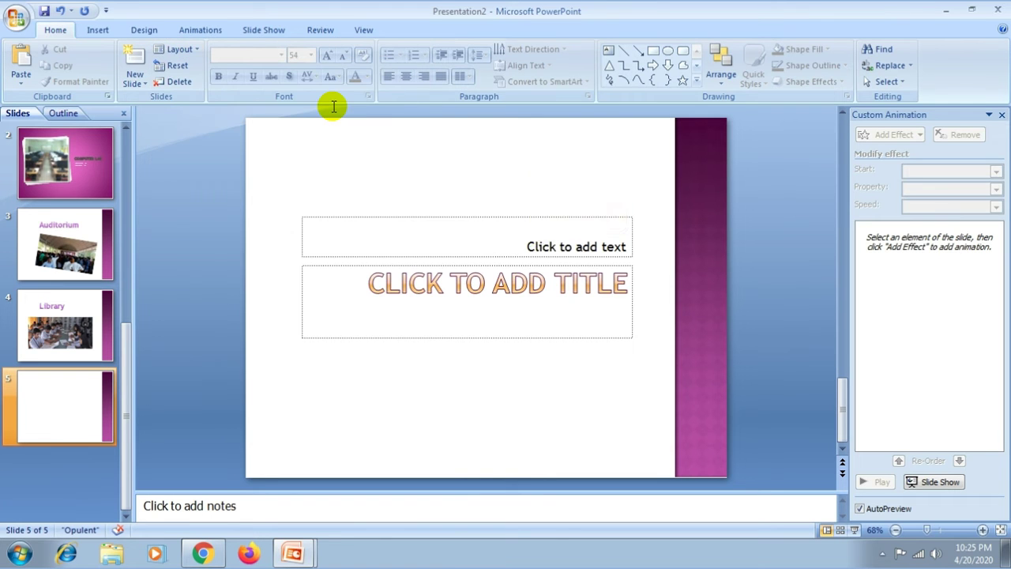
# Enter the designer's name, Assistant Professor, Dept. of Computer Science and MES on separate lines
pyautogui.click(527, 245)
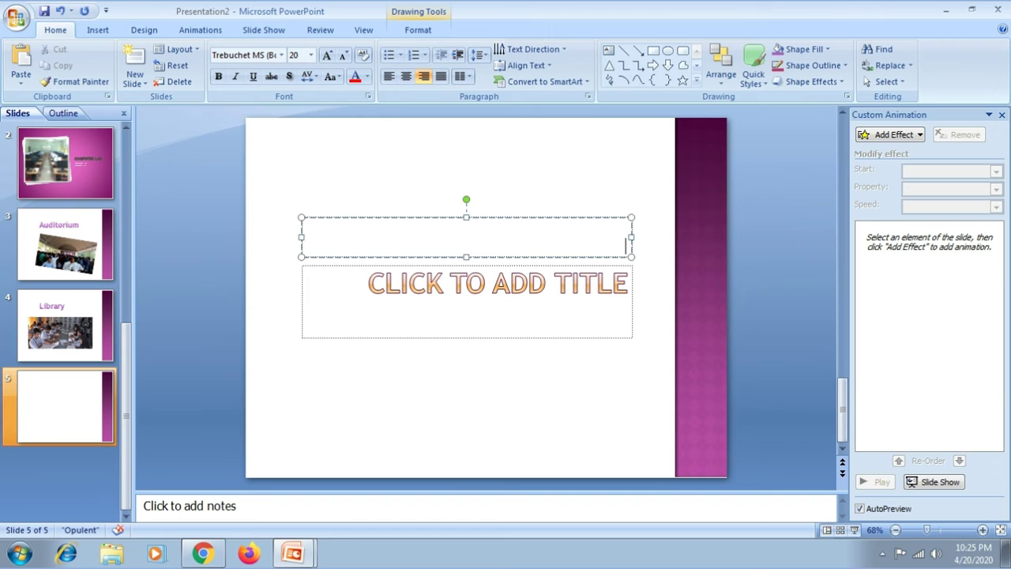
pyautogui.write('Design')
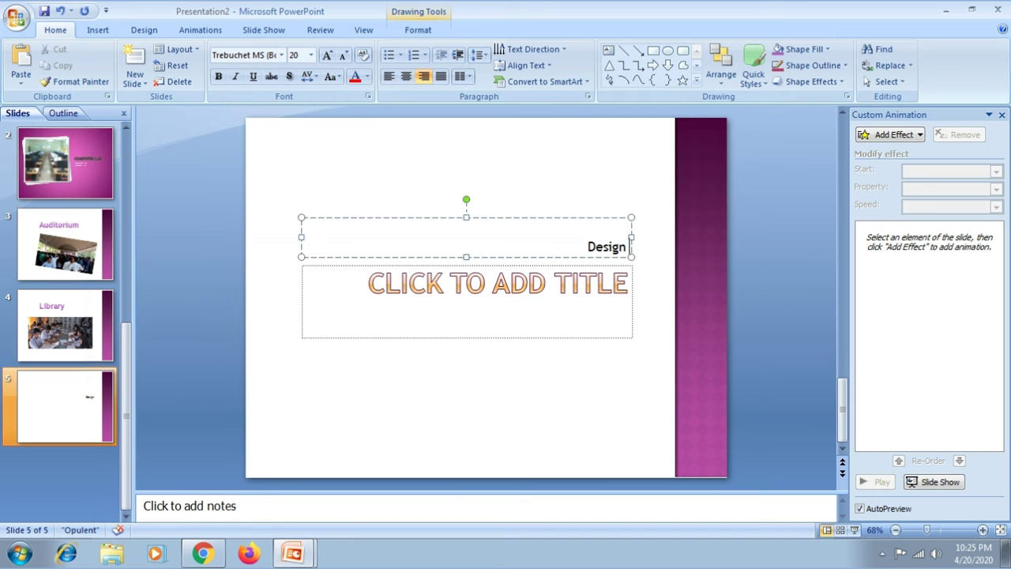
pyautogui.write(' by')
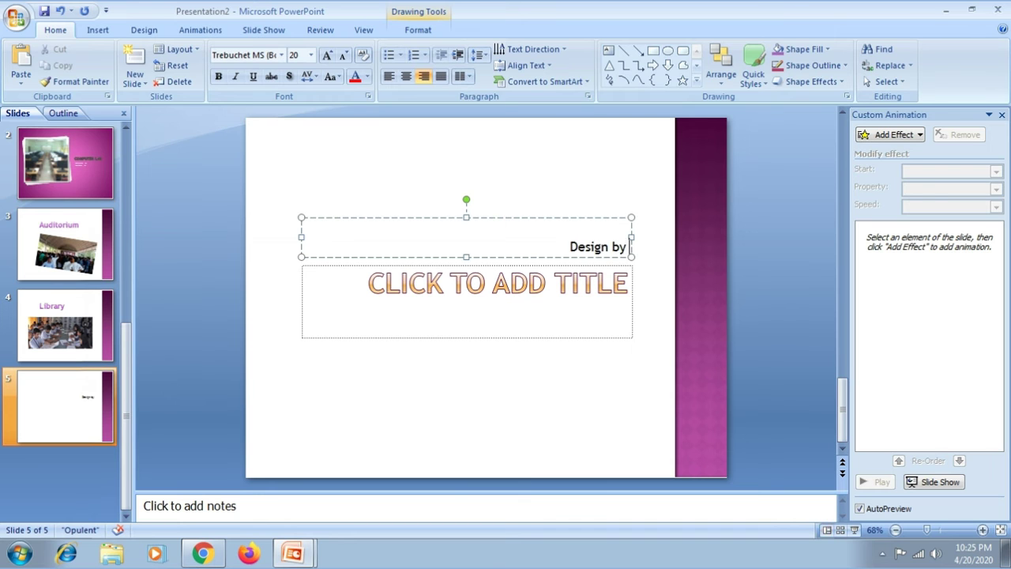
pyautogui.write(' Suhana S')
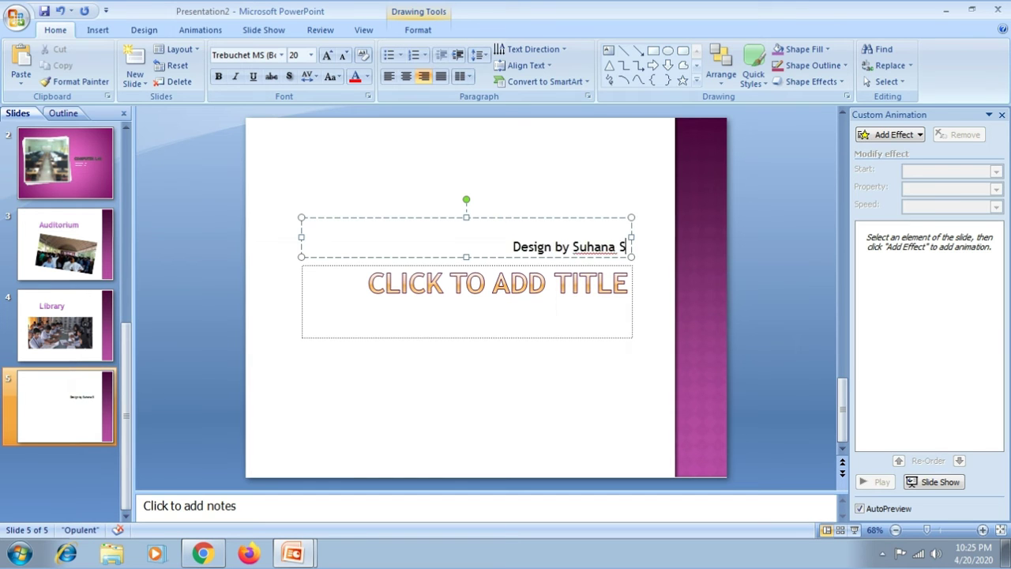
pyautogui.write('hiyas')
pyautogui.press('Return')
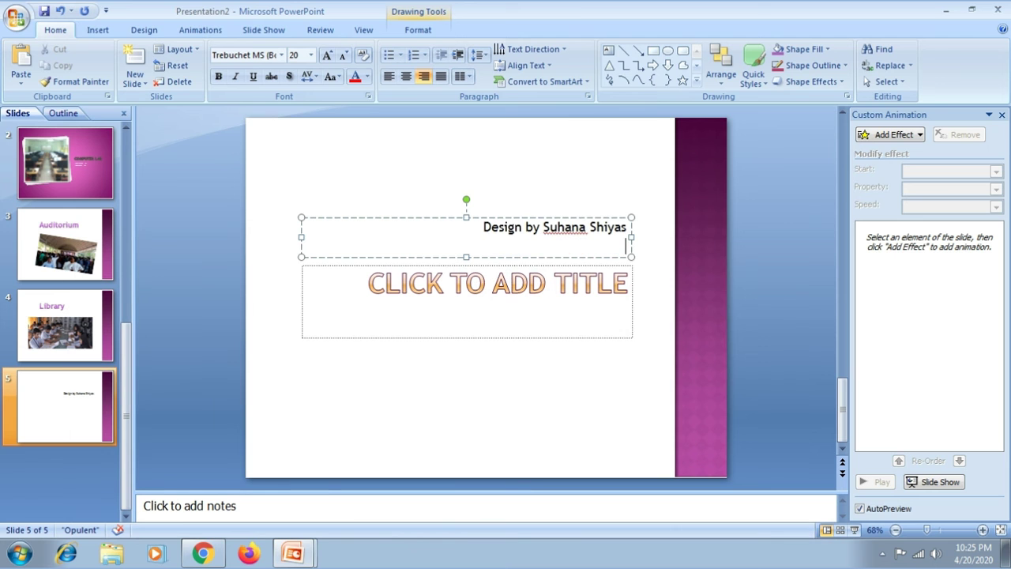
pyautogui.write('As')
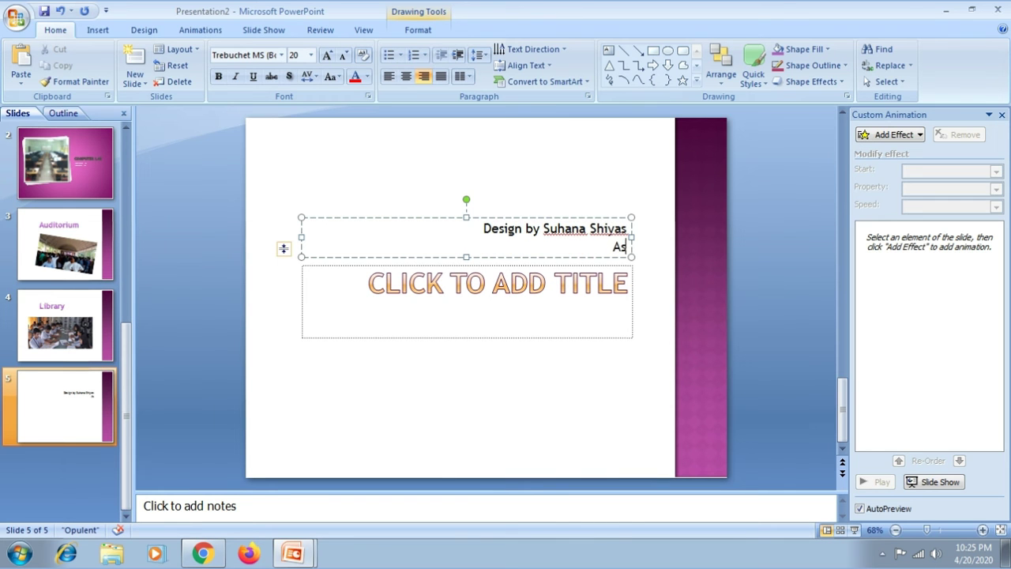
pyautogui.write('sistant')
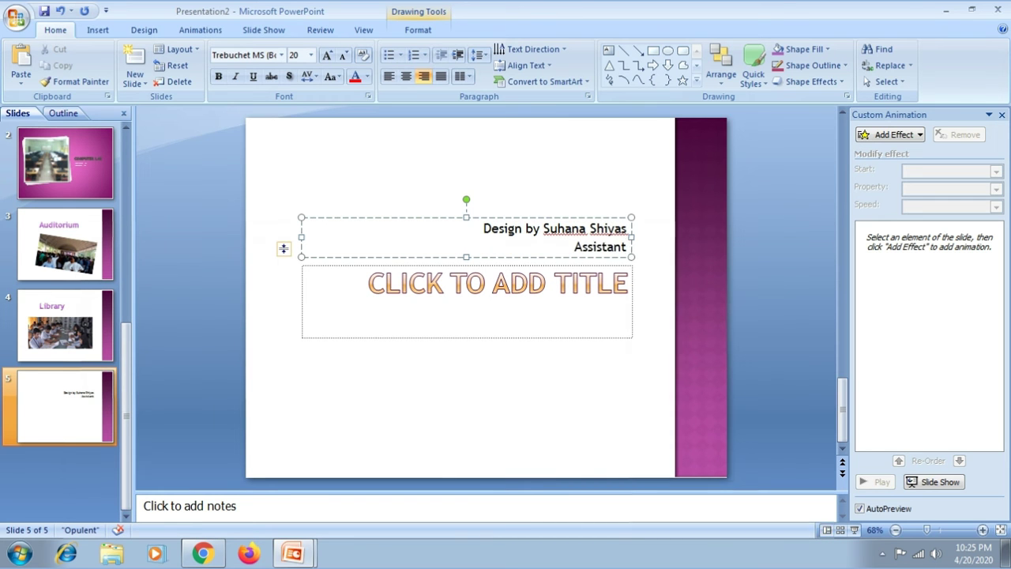
pyautogui.write(' Prof')
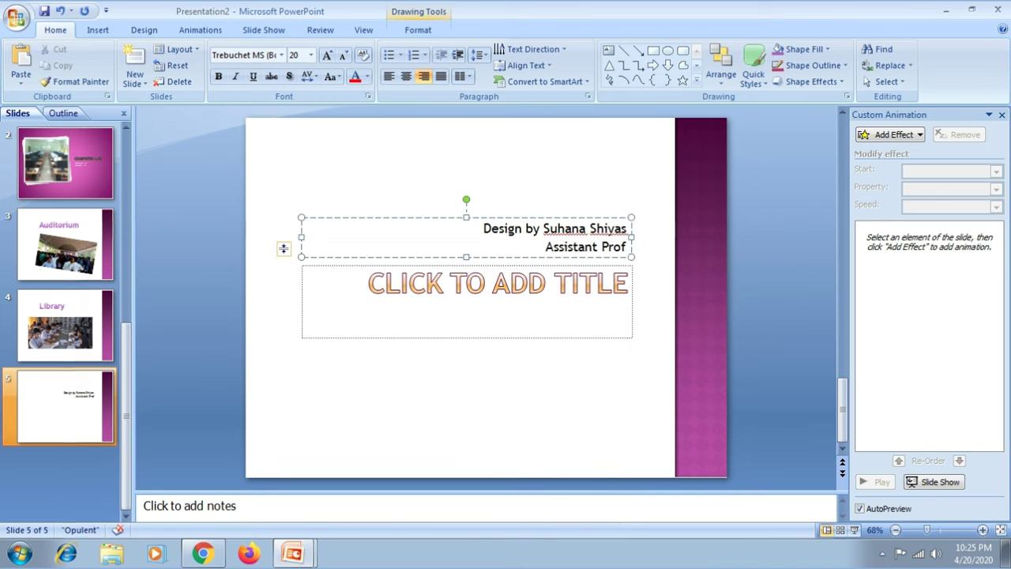
pyautogui.write('esso')
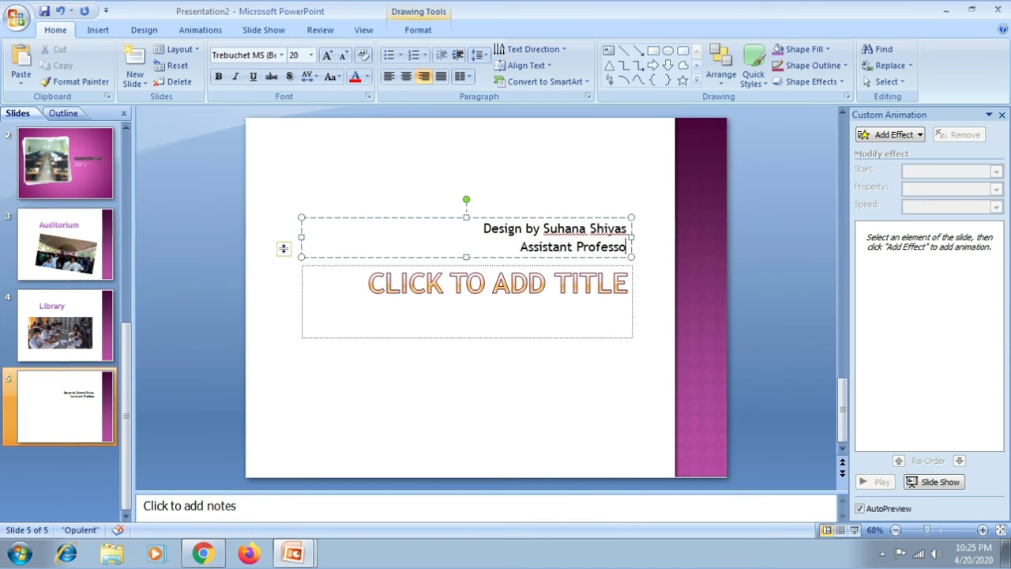
pyautogui.write('r')
pyautogui.press('Return')
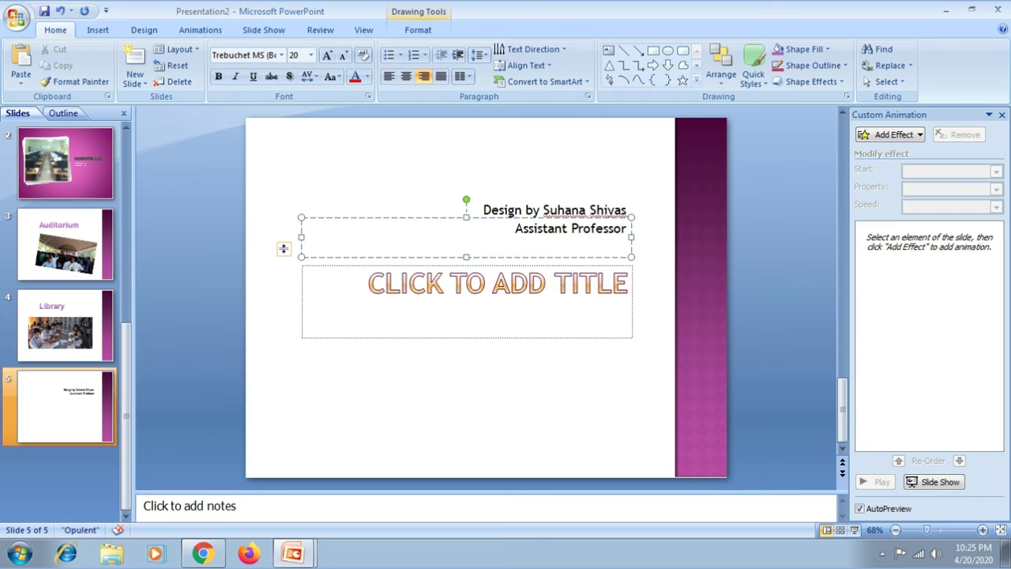
pyautogui.write('De')
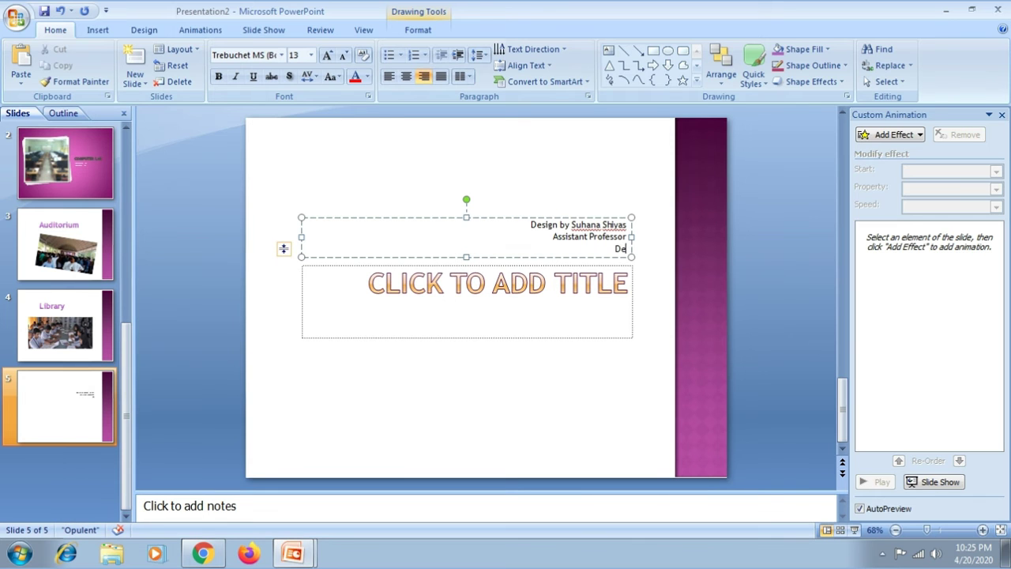
pyautogui.write('pt. of Computer Scie')
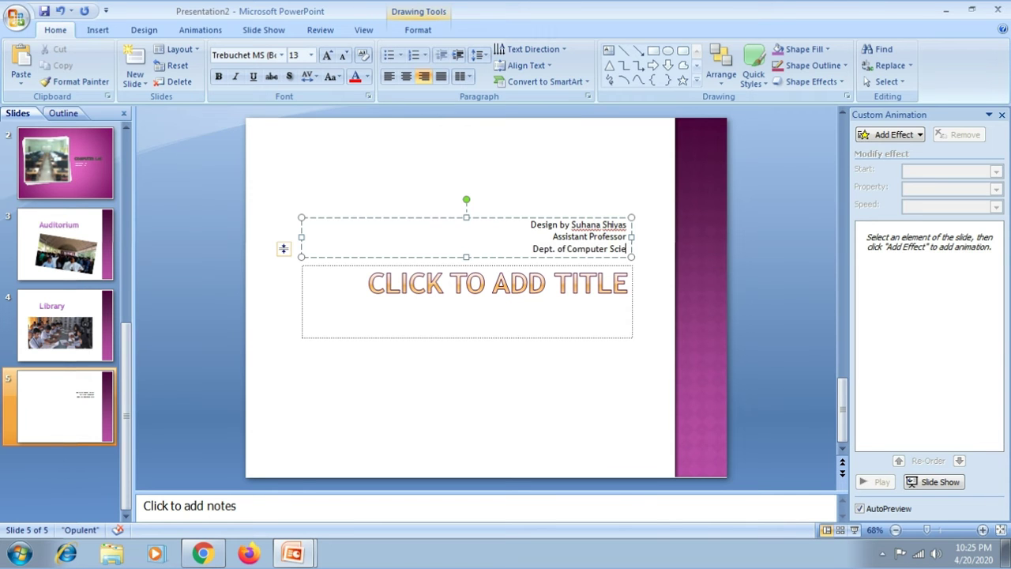
pyautogui.write('nce')
pyautogui.press('Return')
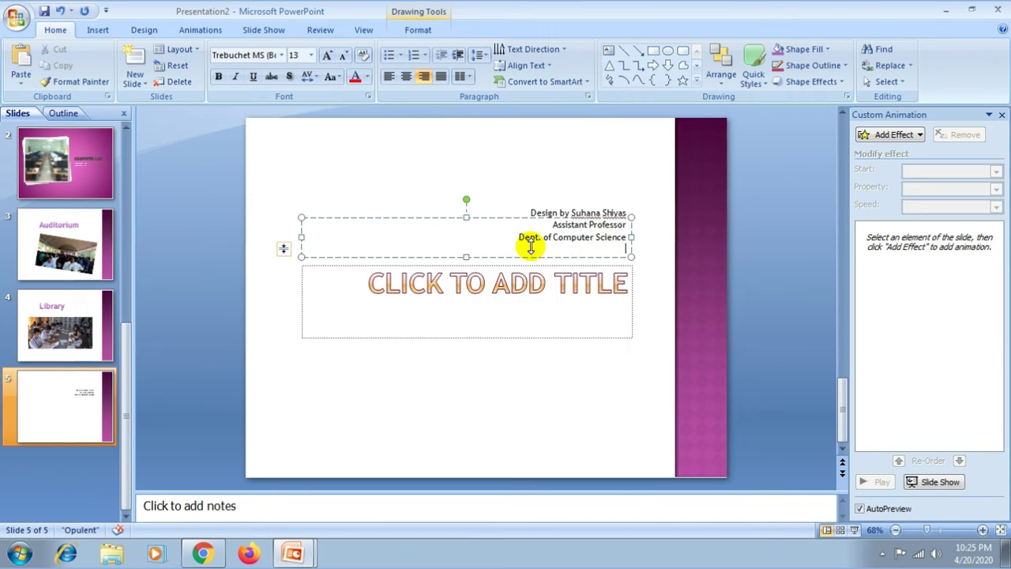
pyautogui.write('MES COLLEG')
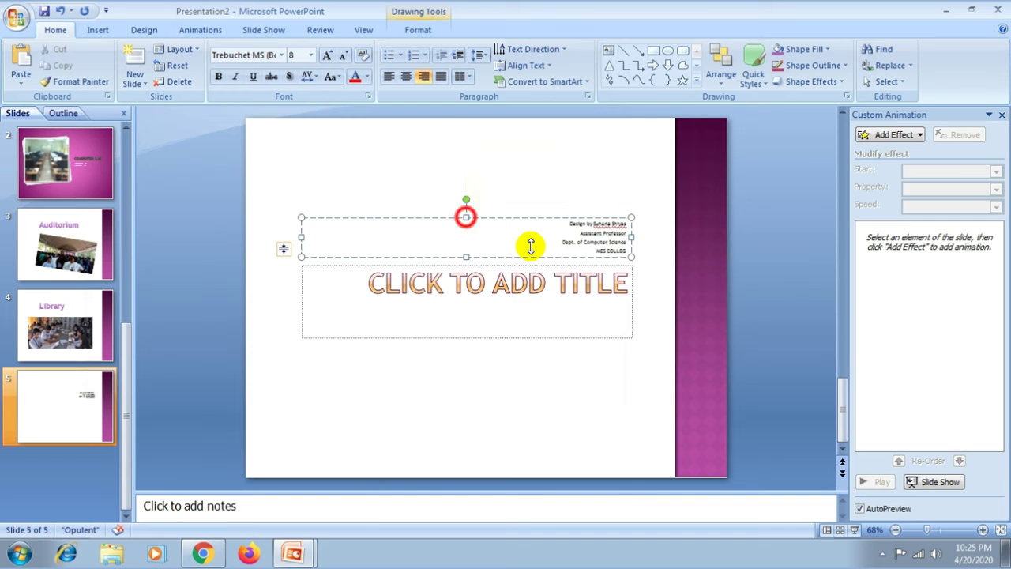
pyautogui.click(466, 217)
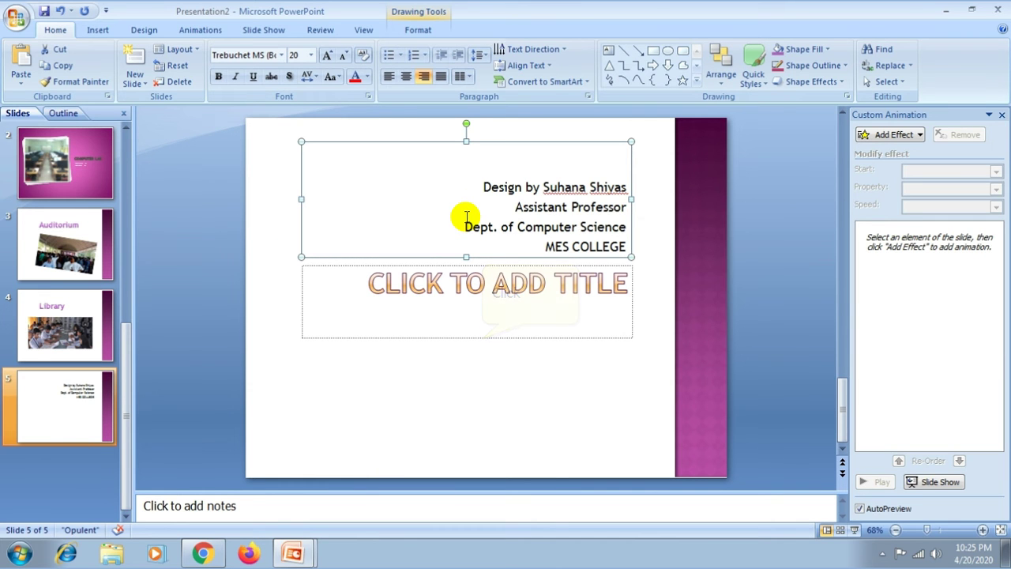
# Move the title placeholder to sit just below the credits box
pyautogui.click(480, 339)
pyautogui.moveTo(482, 338); pyautogui.dragTo(482, 406)
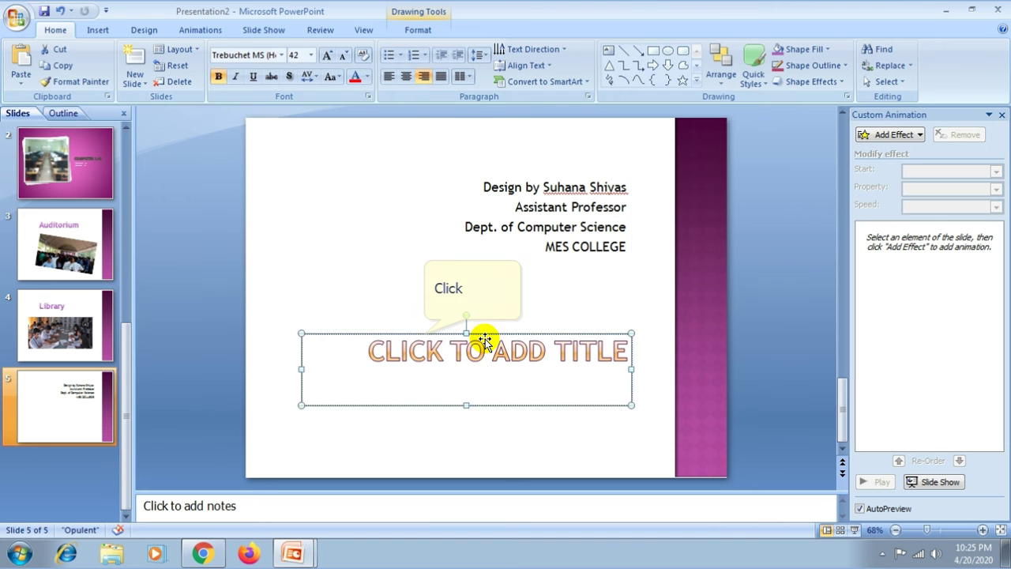
pyautogui.click(439, 338)
pyautogui.moveTo(439, 338); pyautogui.dragTo(435, 294)
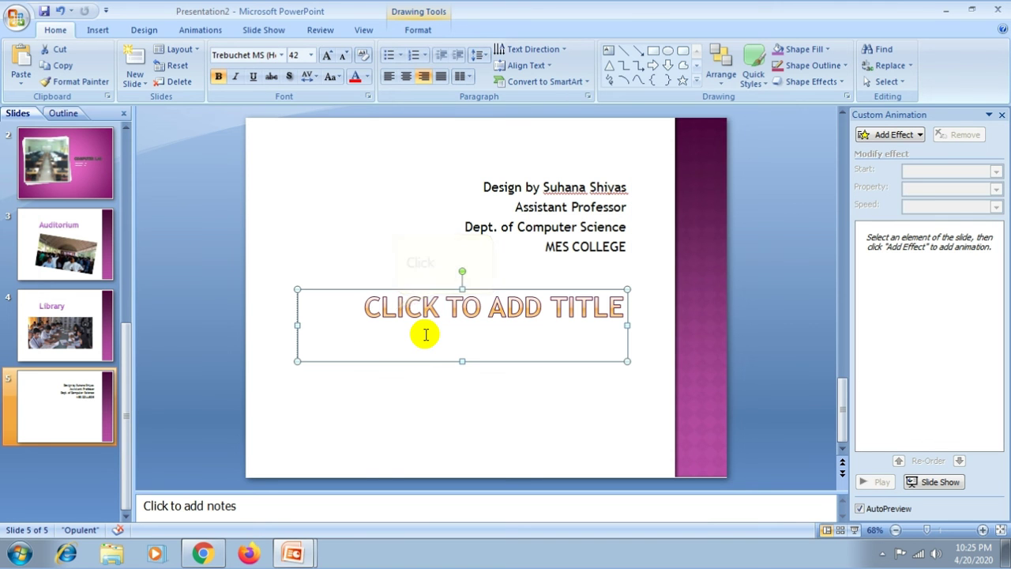
# Type a centred THANKYOU title, then return to the Computer Lab slide
pyautogui.click(397, 311)
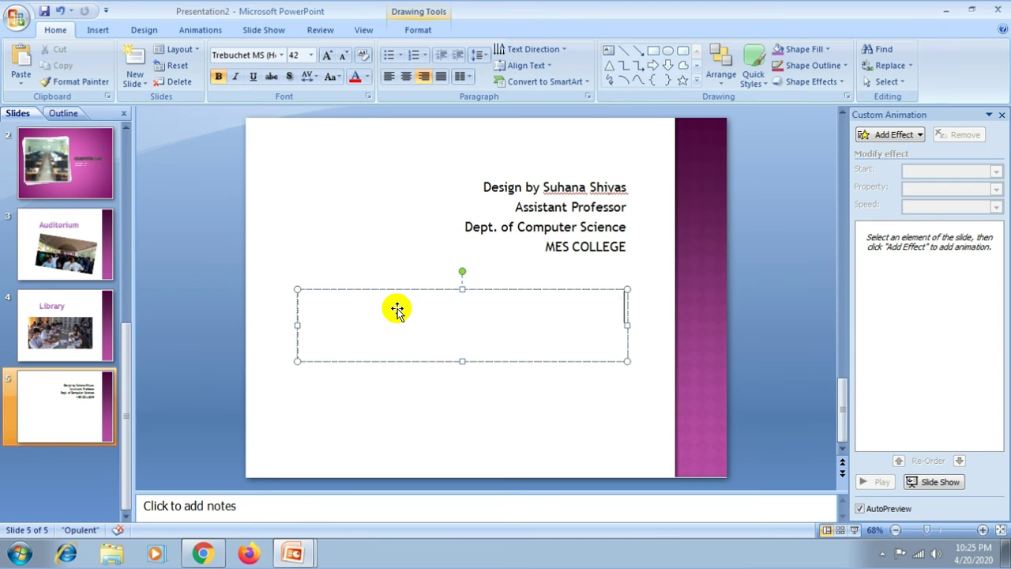
pyautogui.write('THANKYO')
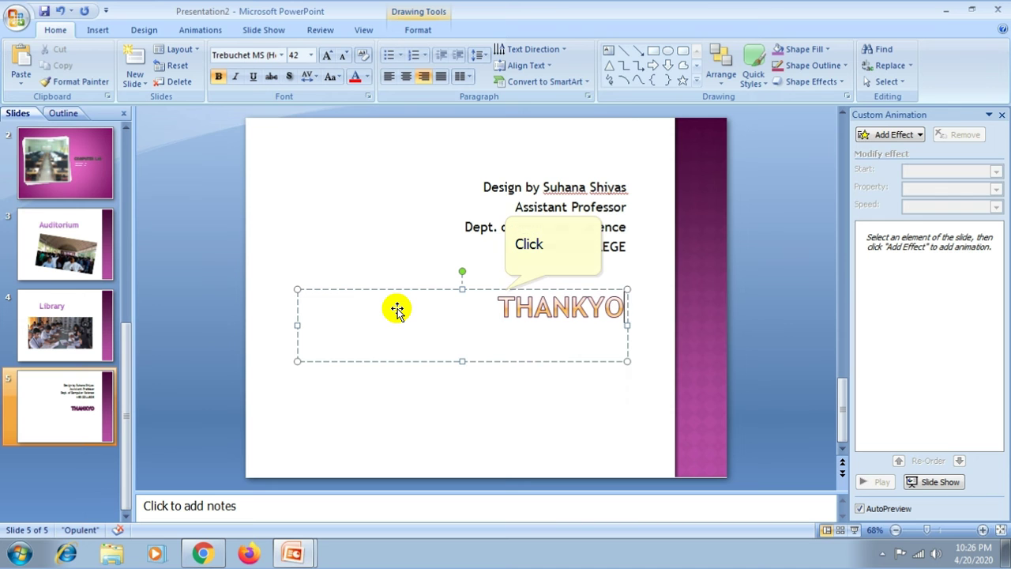
pyautogui.write('U')
pyautogui.click(505, 289)
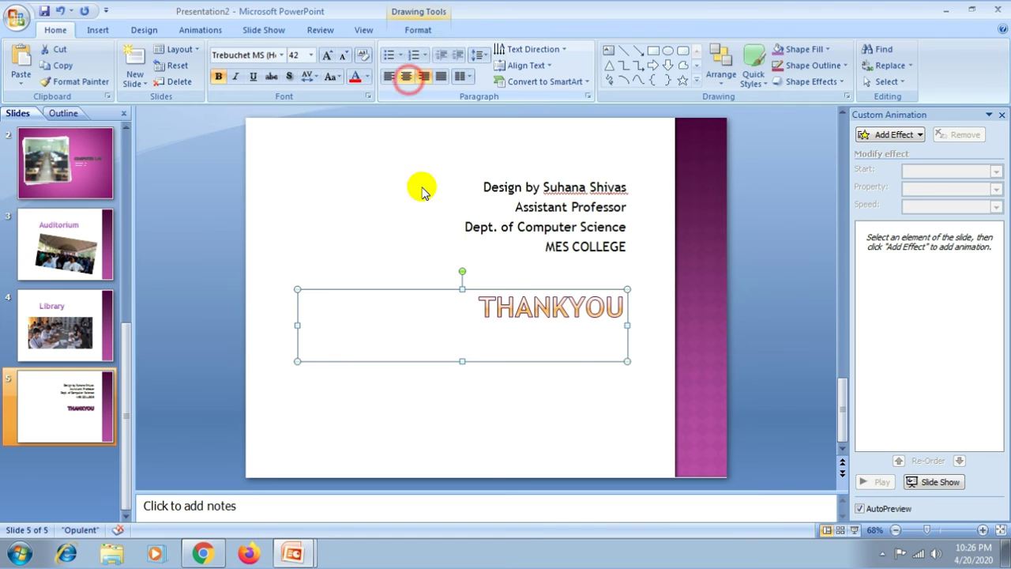
pyautogui.click(408, 78)
pyautogui.click(479, 413)
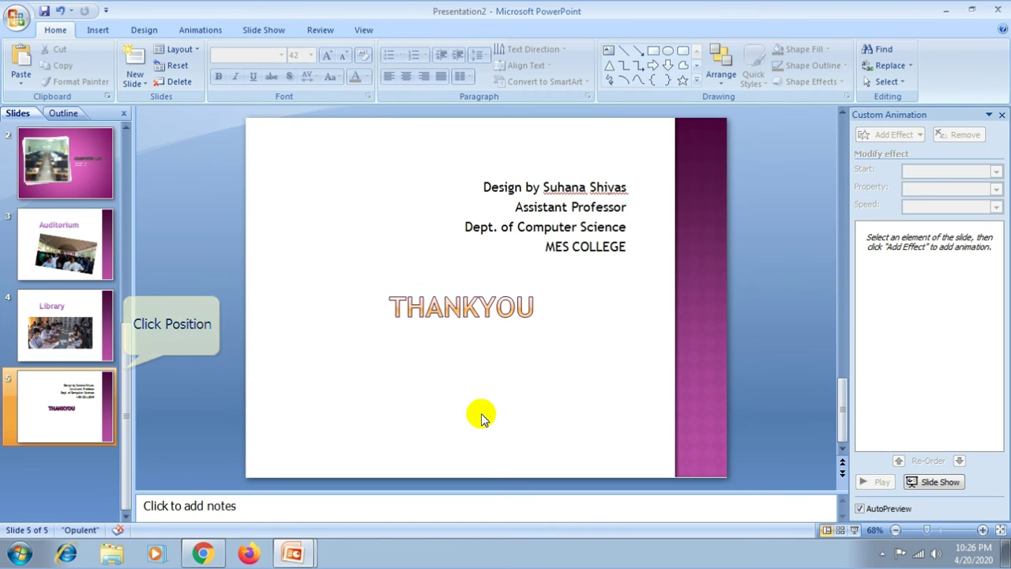
pyautogui.click(124, 371)
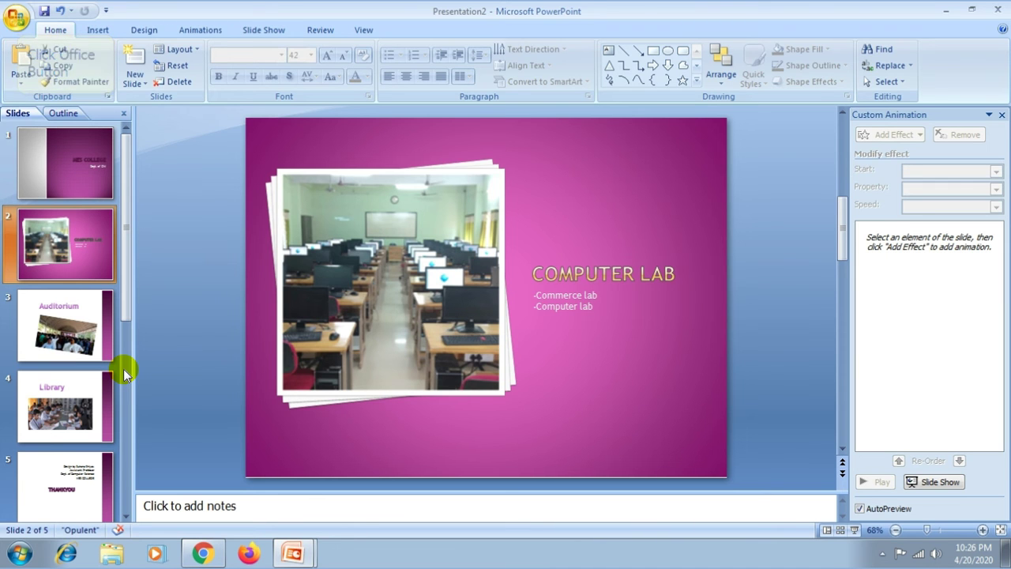
pyautogui.click(27, 39)
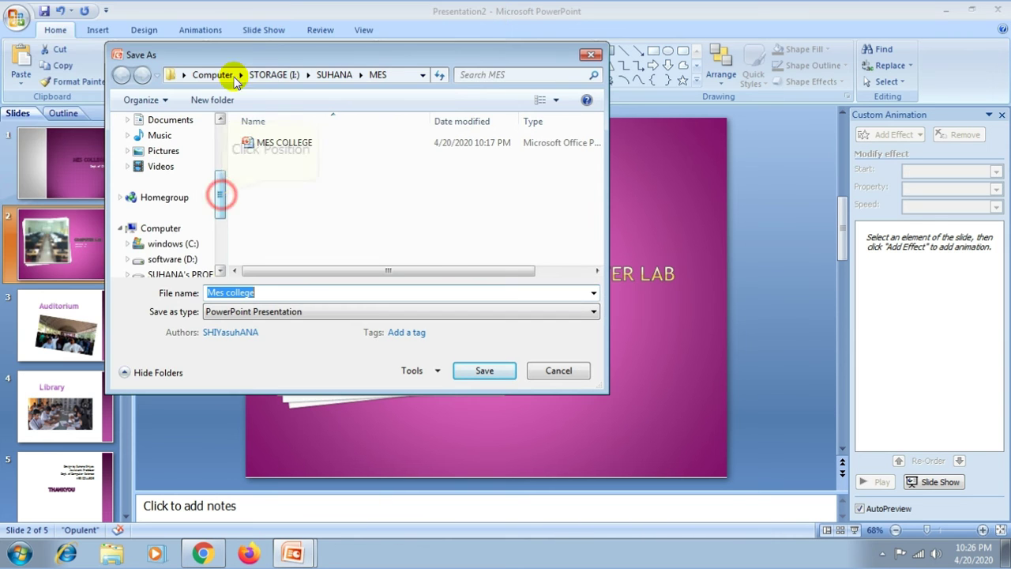
# Browse to the MES folder inside the user's folder on the STORAGE (I:) drive
pyautogui.scroll(-3, 220, 197)
pyautogui.click(167, 211)
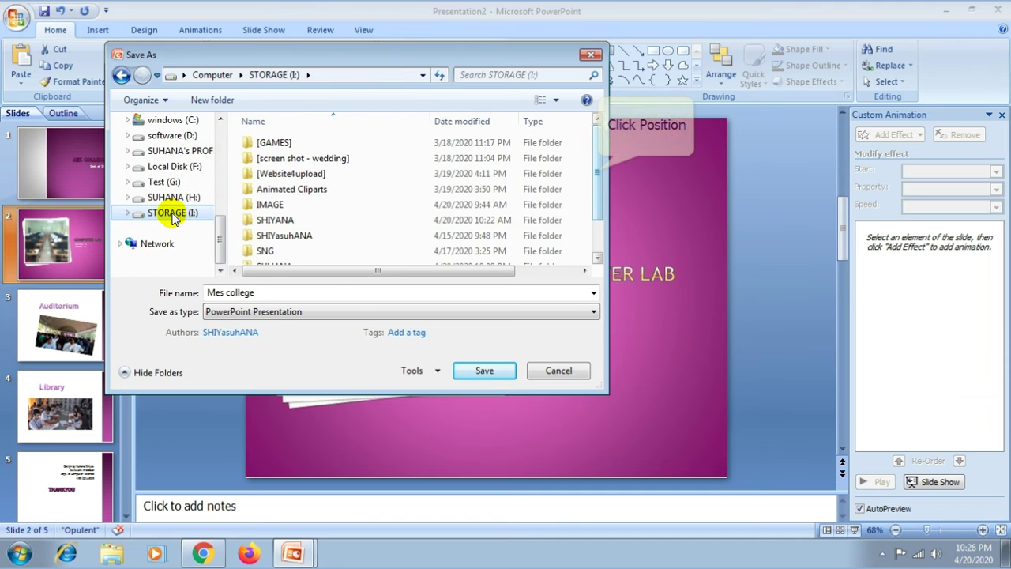
pyautogui.scroll(-1, 594, 169)
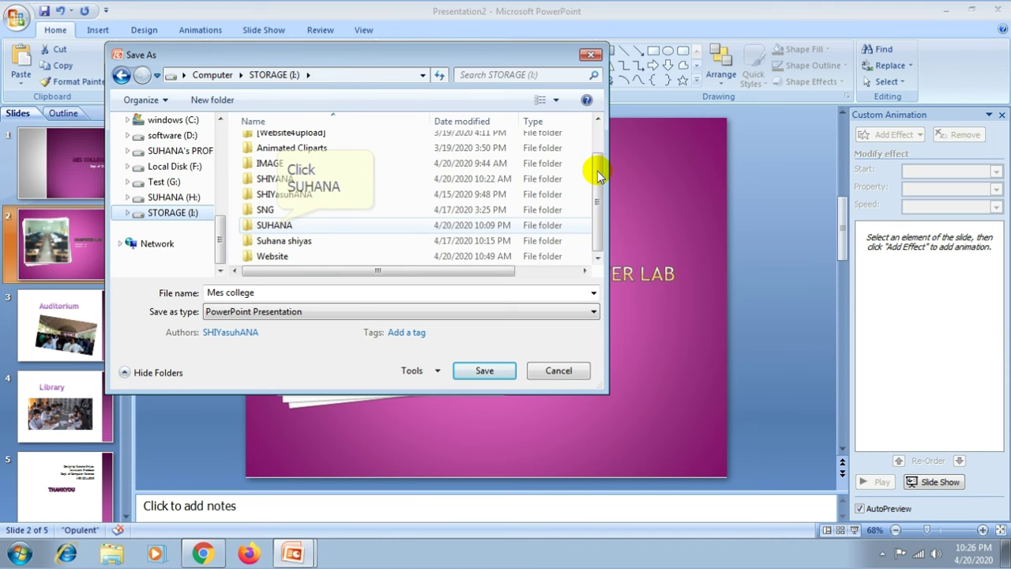
pyautogui.click(277, 226)
pyautogui.doubleClick(276, 226)
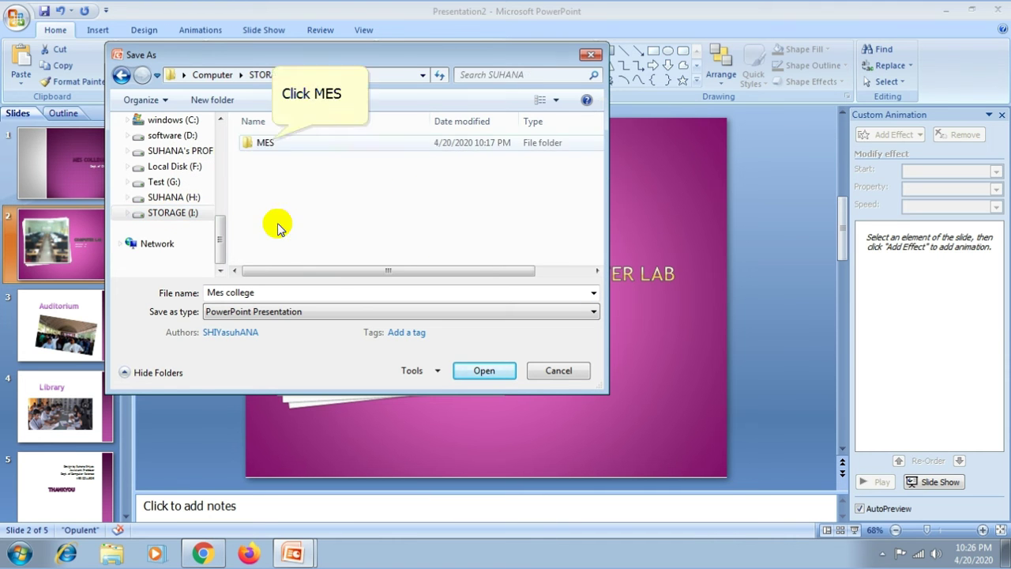
pyautogui.doubleClick(264, 140)
# Save as 'Mes college PRESENTATION' instead of replacing the existing MES COLLEGE file
pyautogui.click(271, 294)
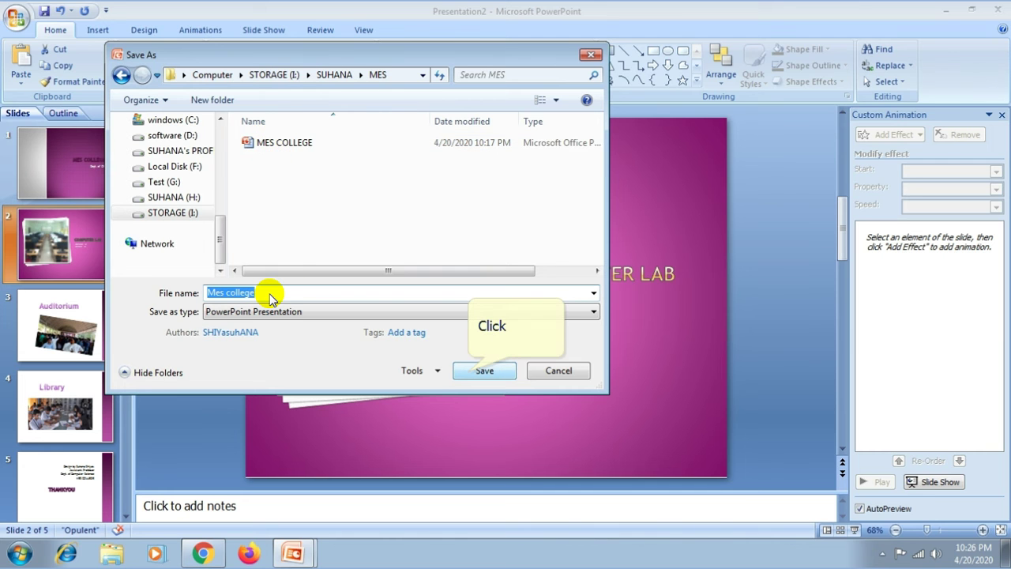
pyautogui.click(470, 372)
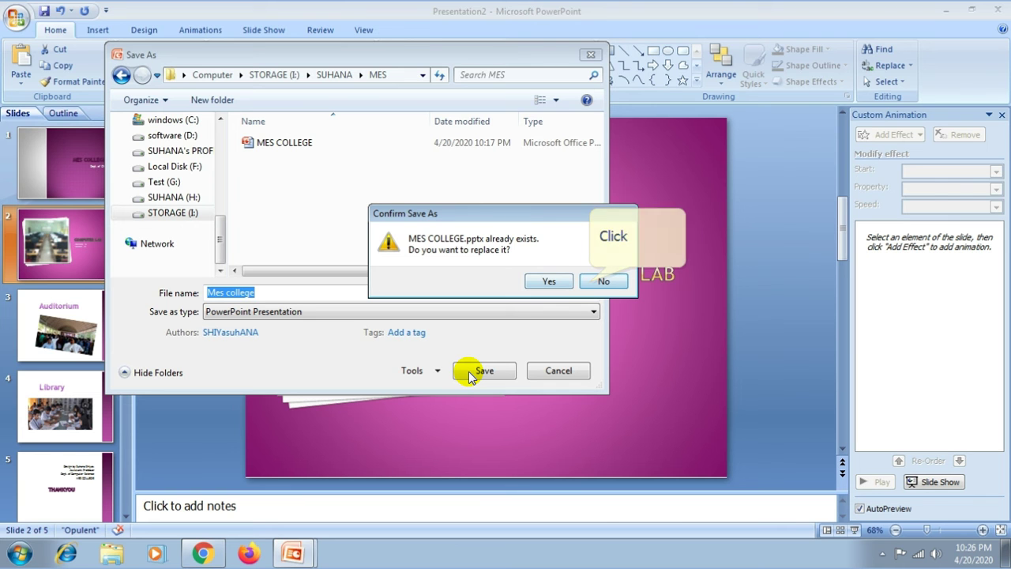
pyautogui.click(594, 282)
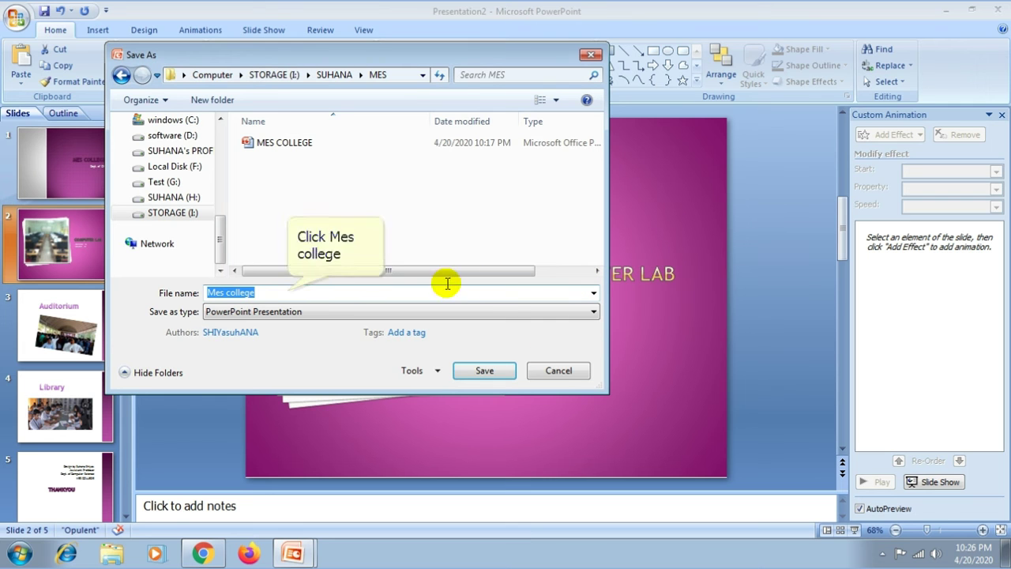
pyautogui.click(278, 291)
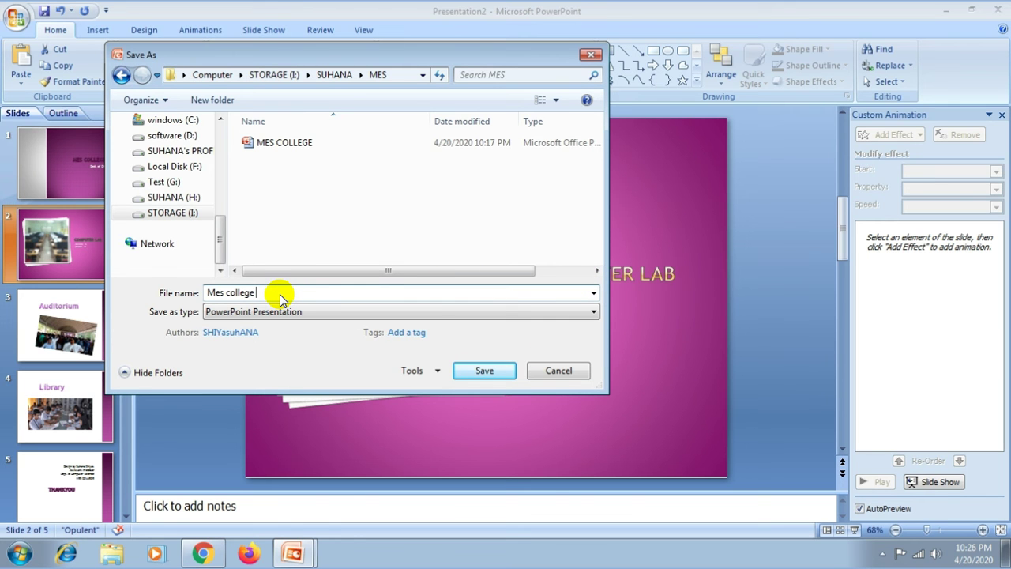
pyautogui.write('PRESENTATION')
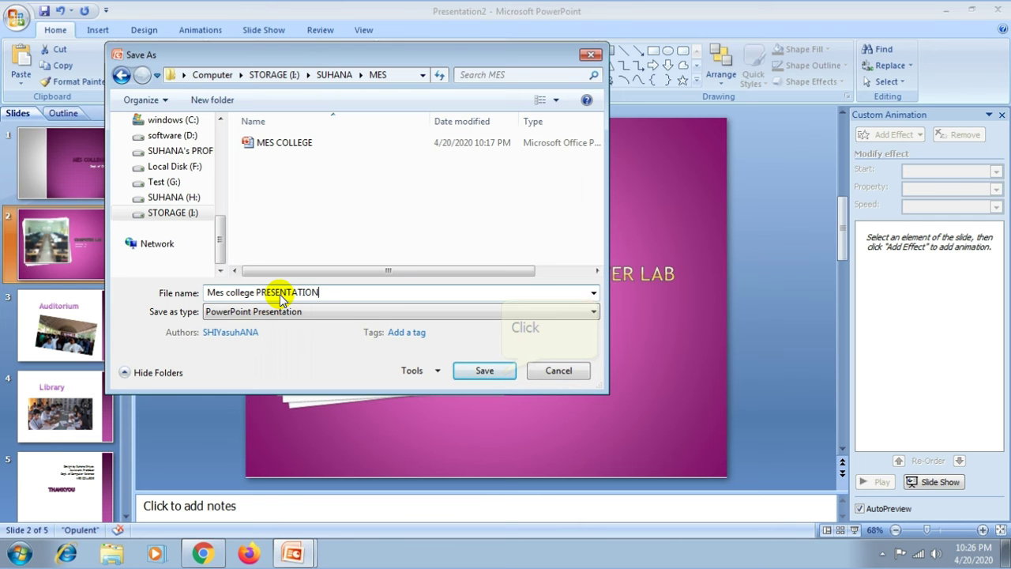
pyautogui.click(485, 371)
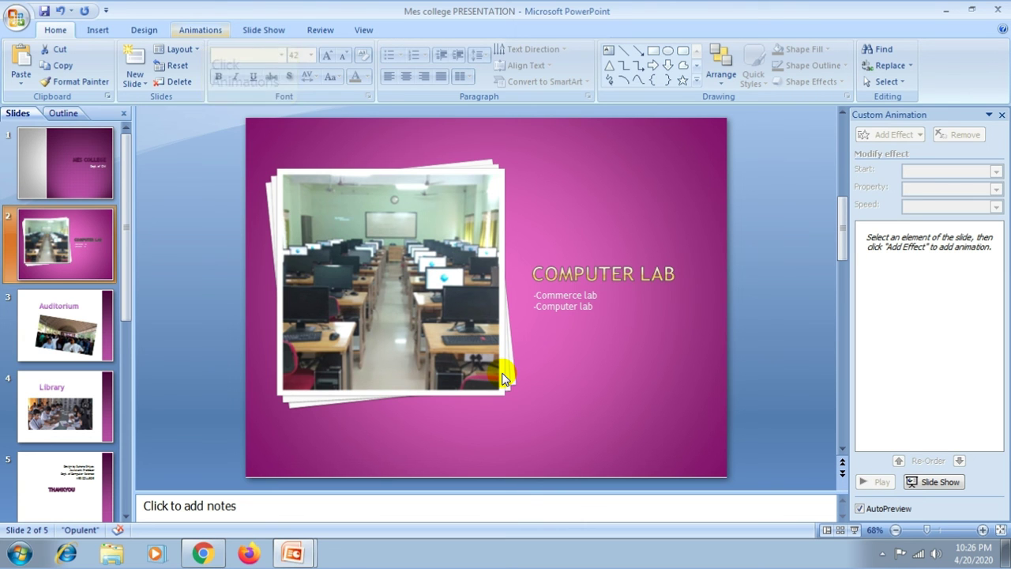
# Apply a previewed Dissolve transition to all five slides from the Animations tab
pyautogui.click(201, 29)
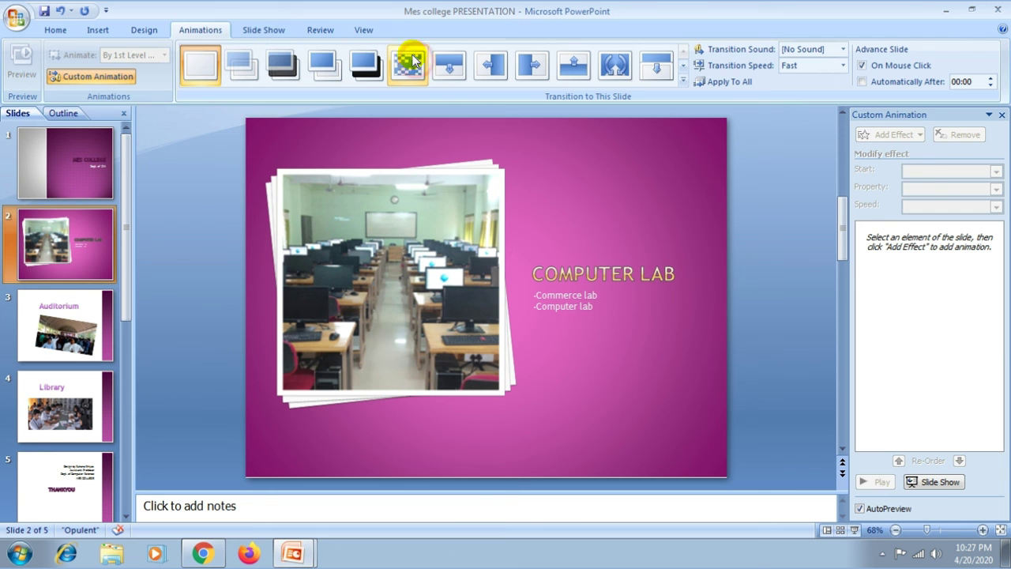
pyautogui.click(415, 61)
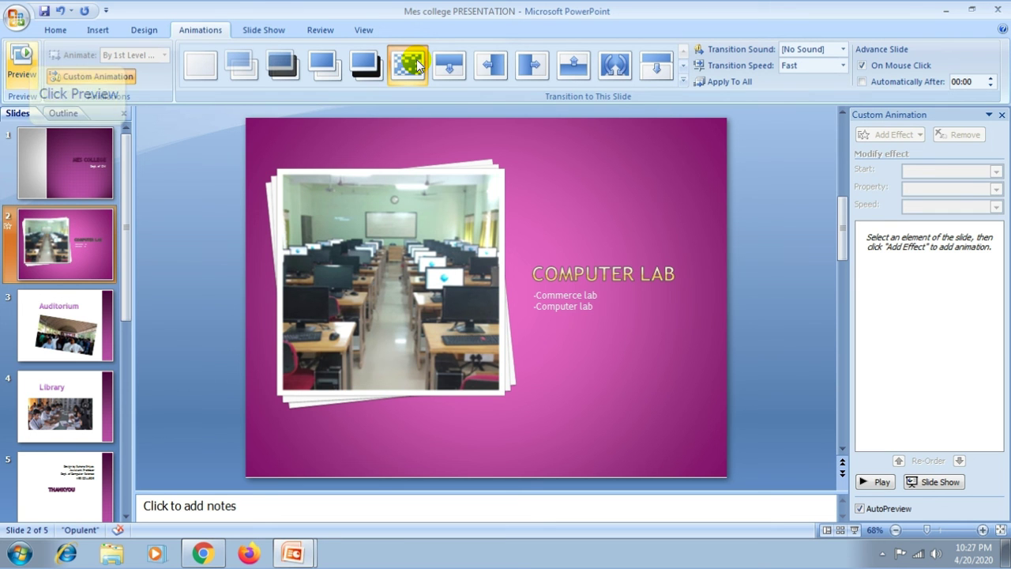
pyautogui.click(27, 55)
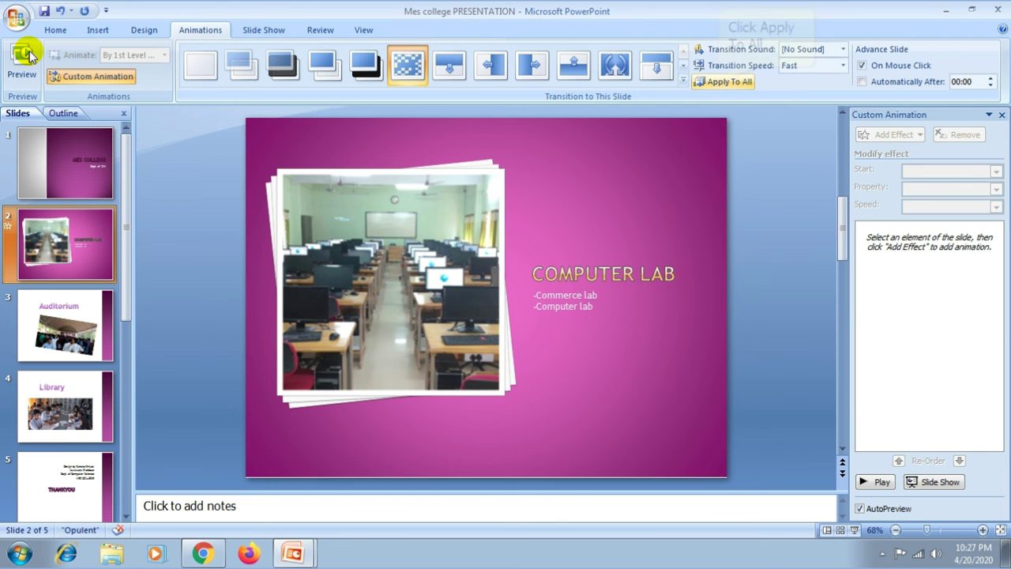
pyautogui.click(720, 81)
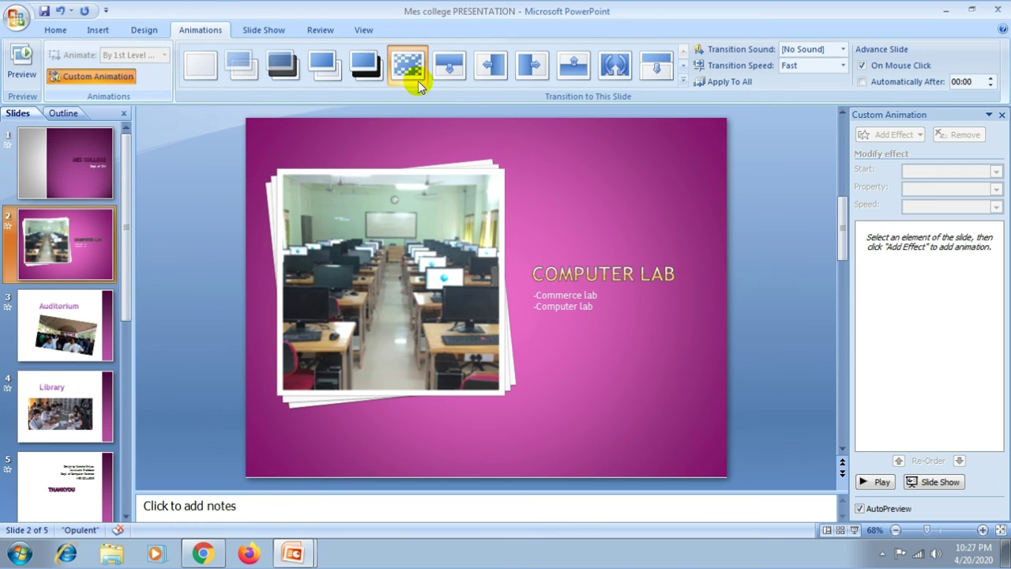
pyautogui.click(98, 76)
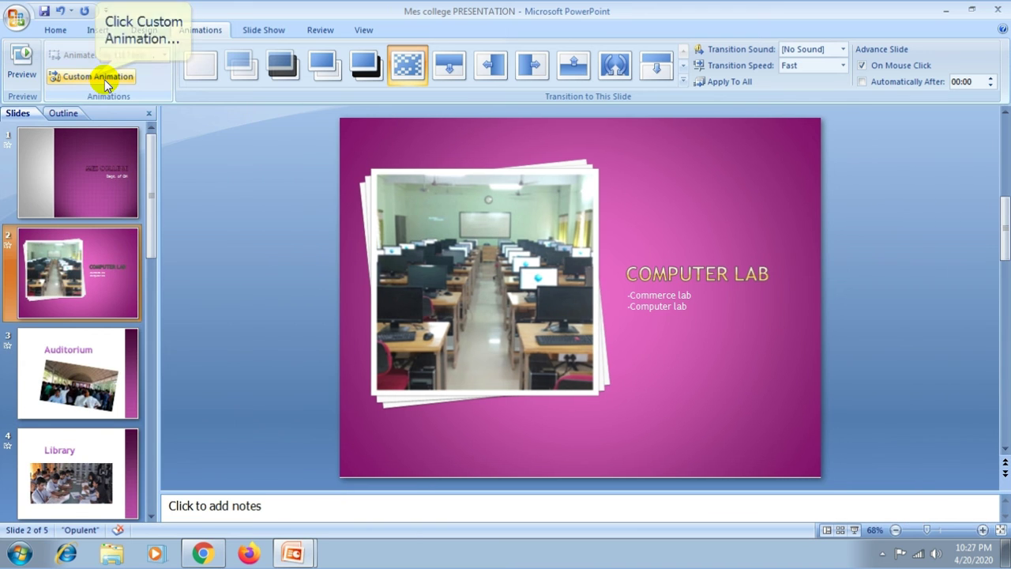
# Give slide 1's MES COLLEGE title the Box entrance effect
pyautogui.click(96, 78)
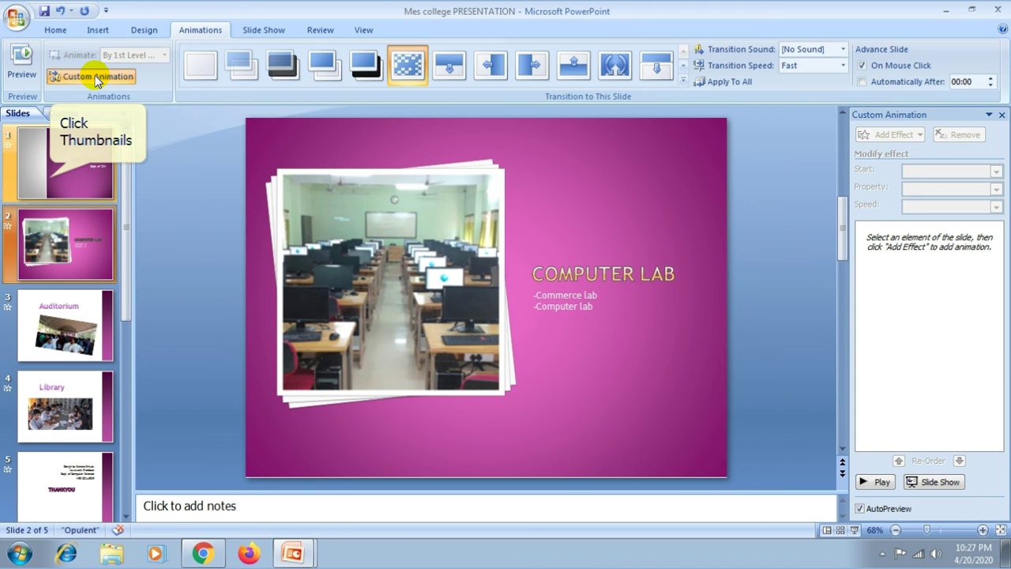
pyautogui.click(65, 154)
pyautogui.click(542, 283)
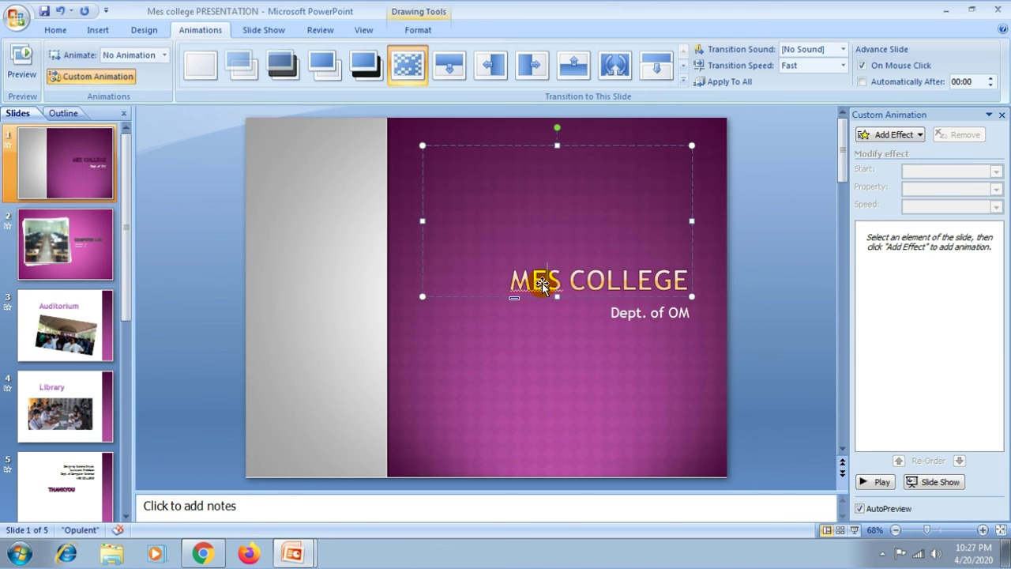
pyautogui.click(901, 135)
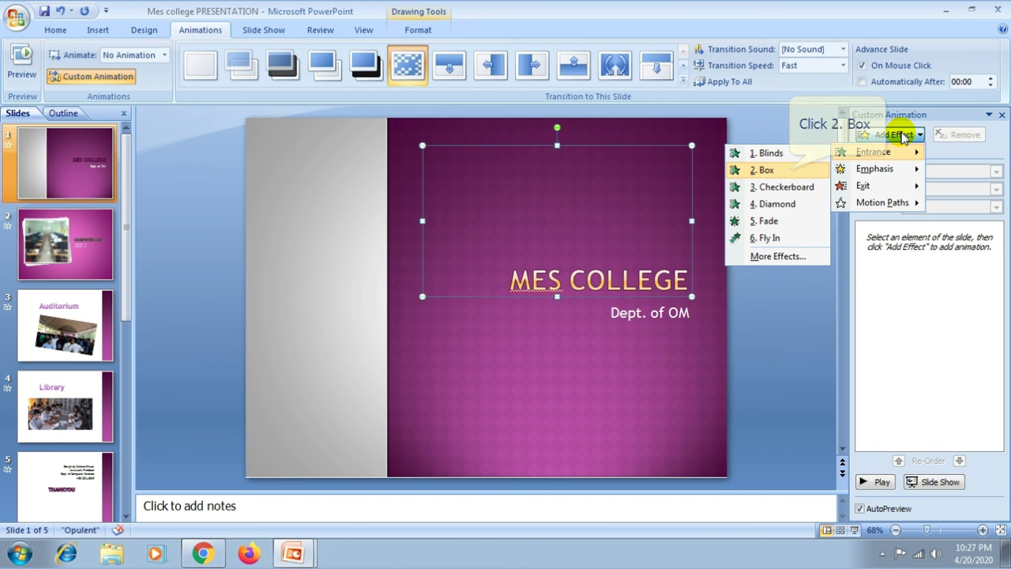
pyautogui.click(790, 170)
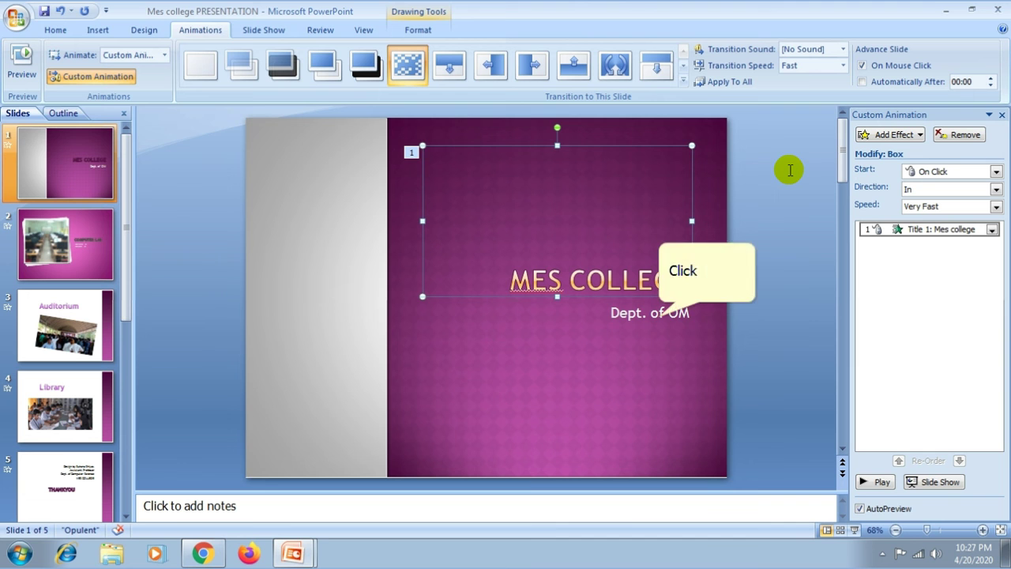
# Give the Dept. of OM subtitle a Checkerboard entrance, then select slide 2's photo
pyautogui.click(664, 314)
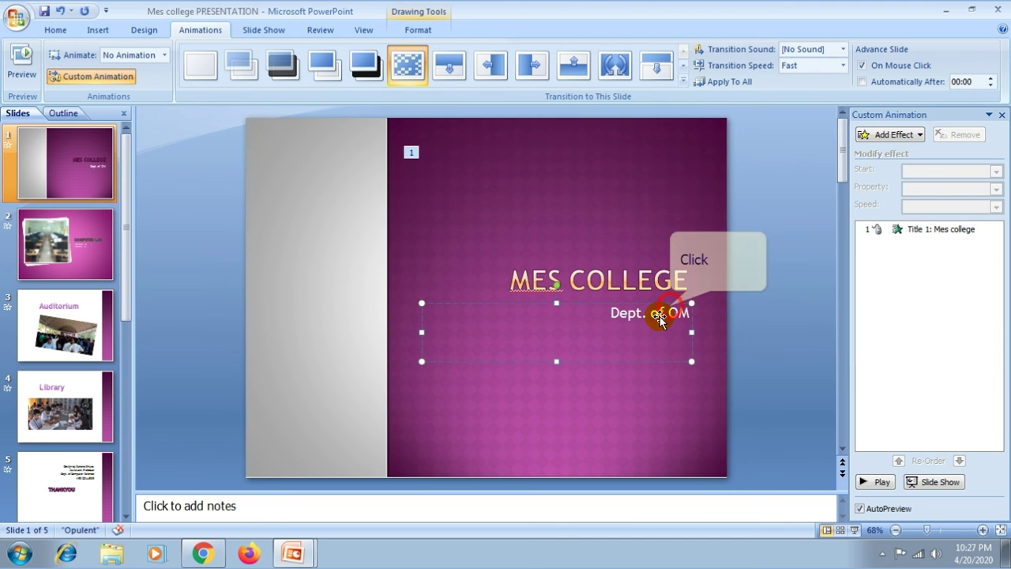
pyautogui.click(889, 134)
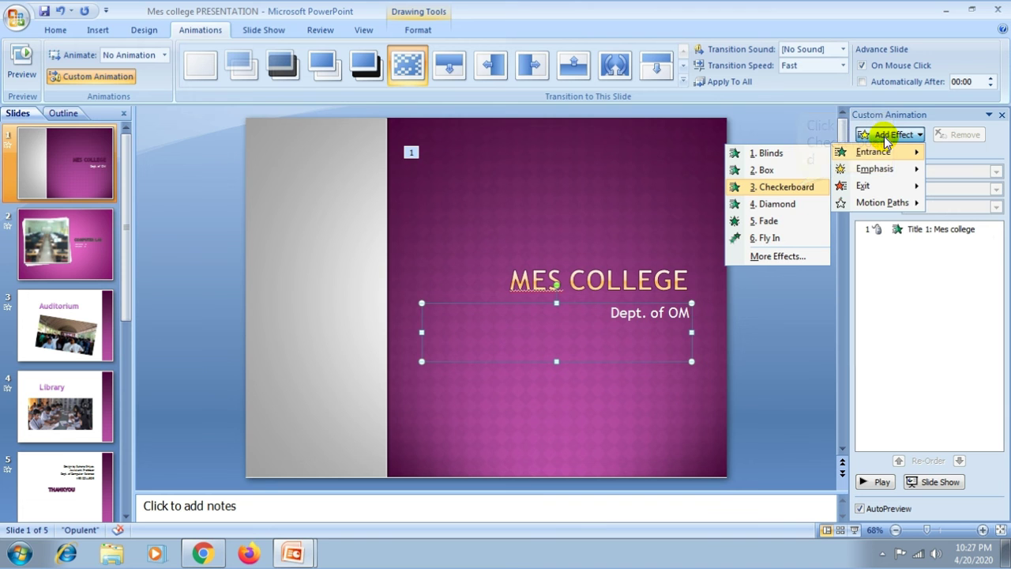
pyautogui.click(786, 186)
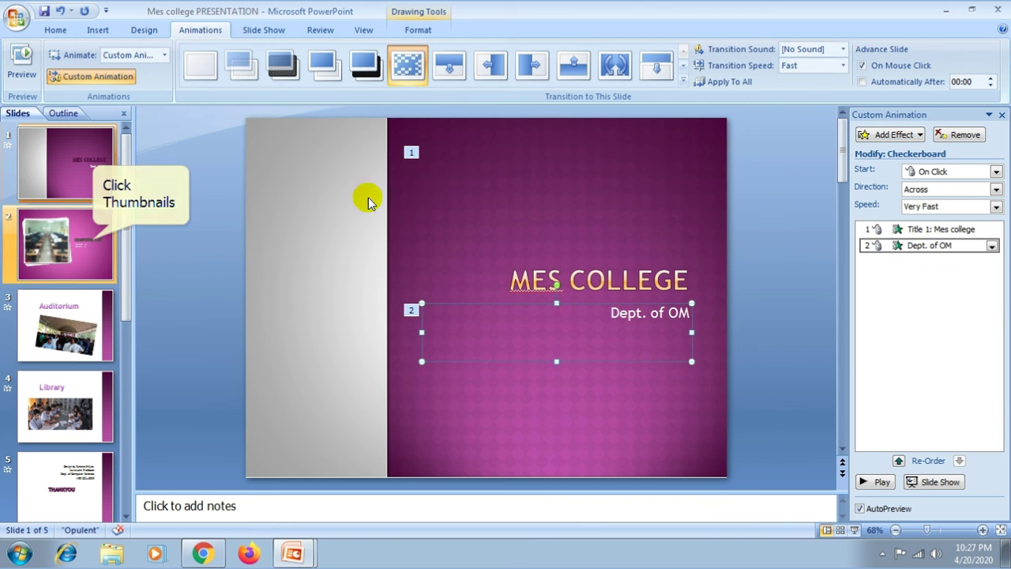
pyautogui.click(116, 228)
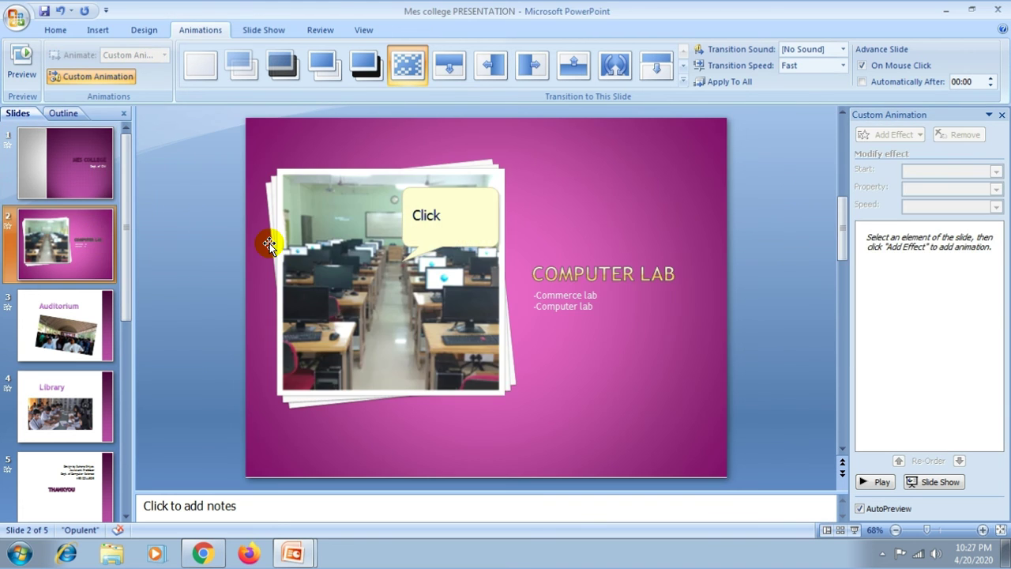
pyautogui.click(271, 242)
# Give the computer lab photo the Peek In entrance effect
pyautogui.click(889, 135)
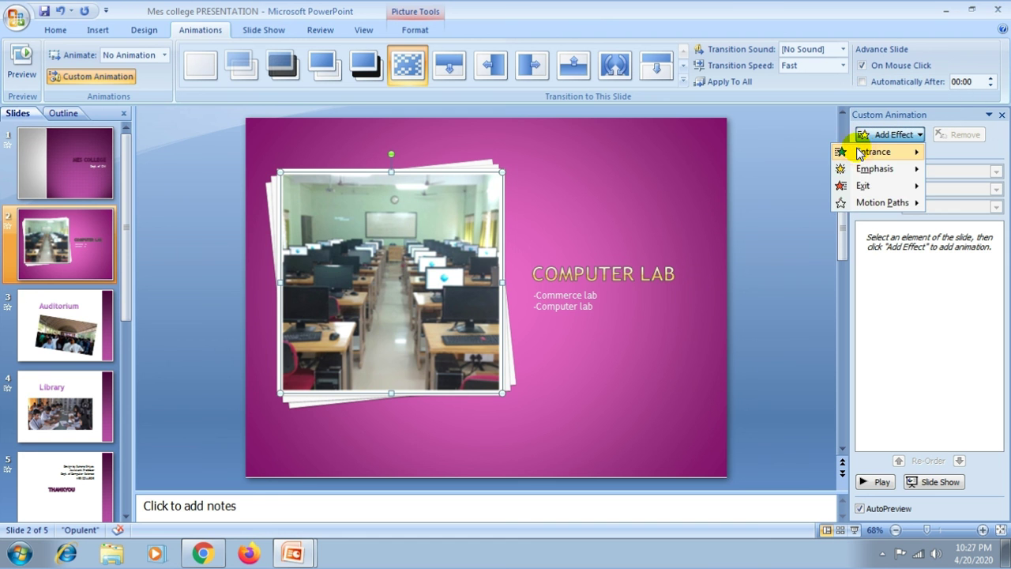
pyautogui.click(869, 152)
pyautogui.click(764, 258)
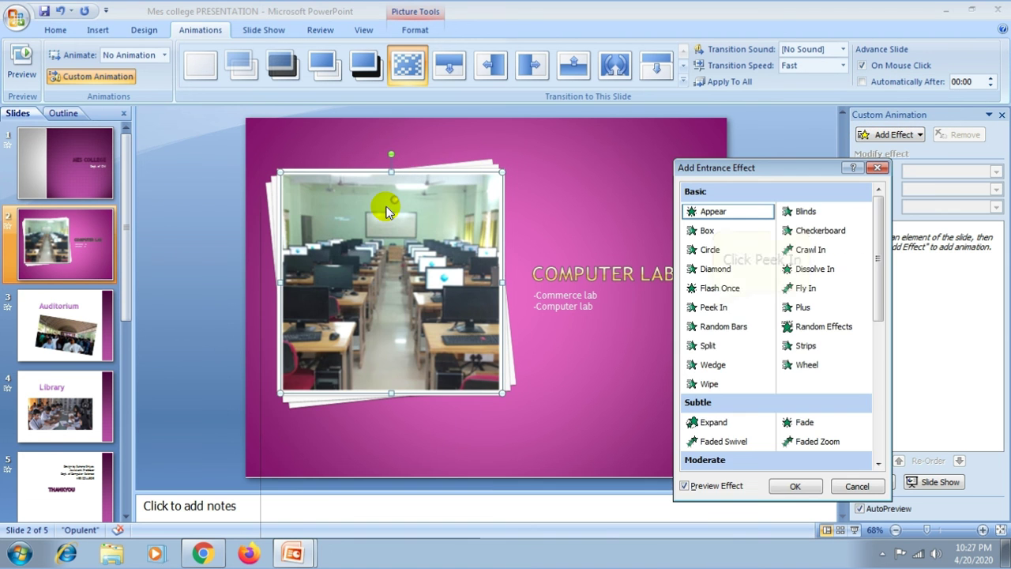
pyautogui.click(713, 307)
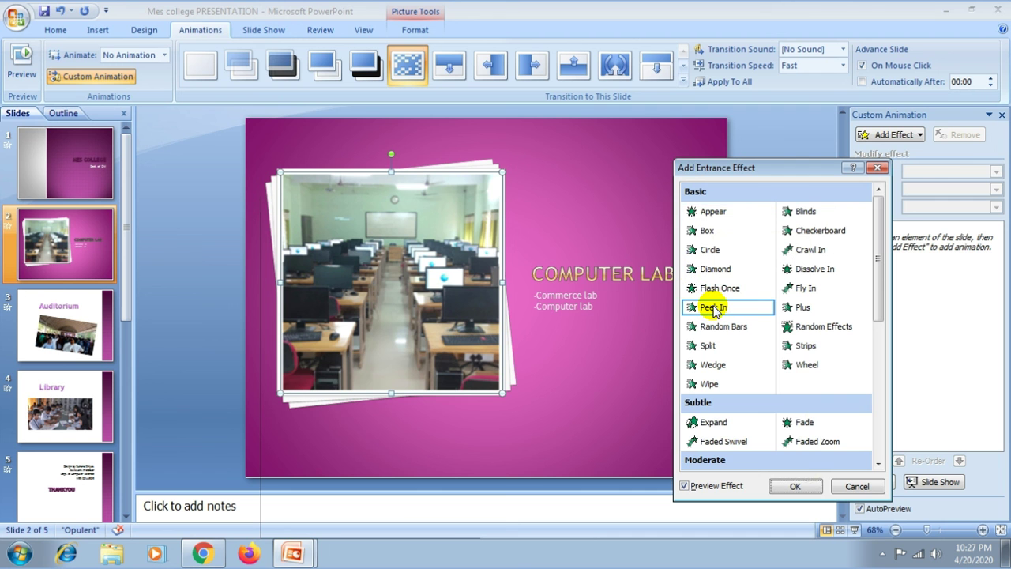
pyautogui.click(798, 485)
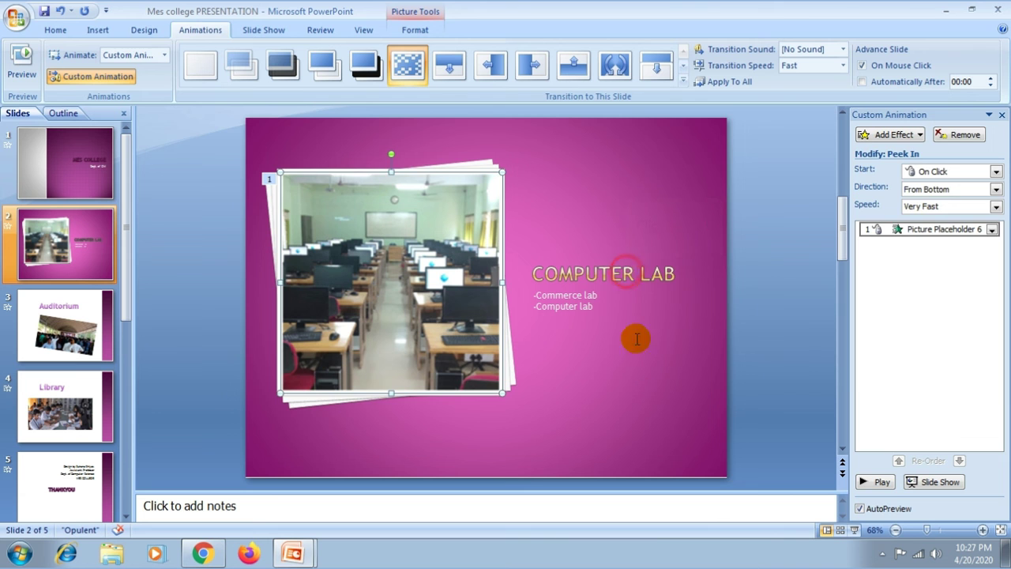
# Animate the COMPUTER LAB title with Fade and the bullet text with Fly In
pyautogui.click(625, 271)
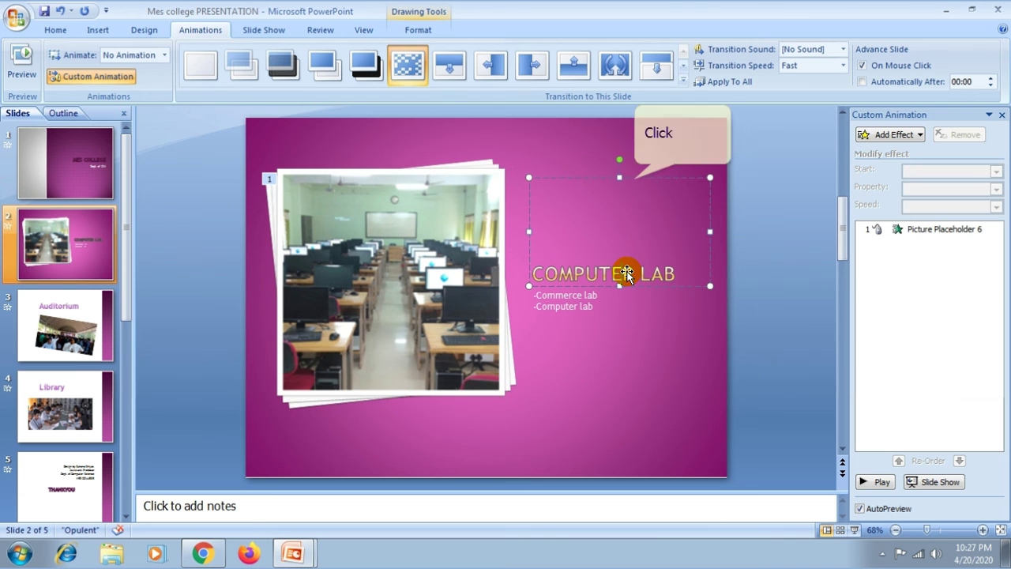
pyautogui.click(870, 135)
pyautogui.click(866, 151)
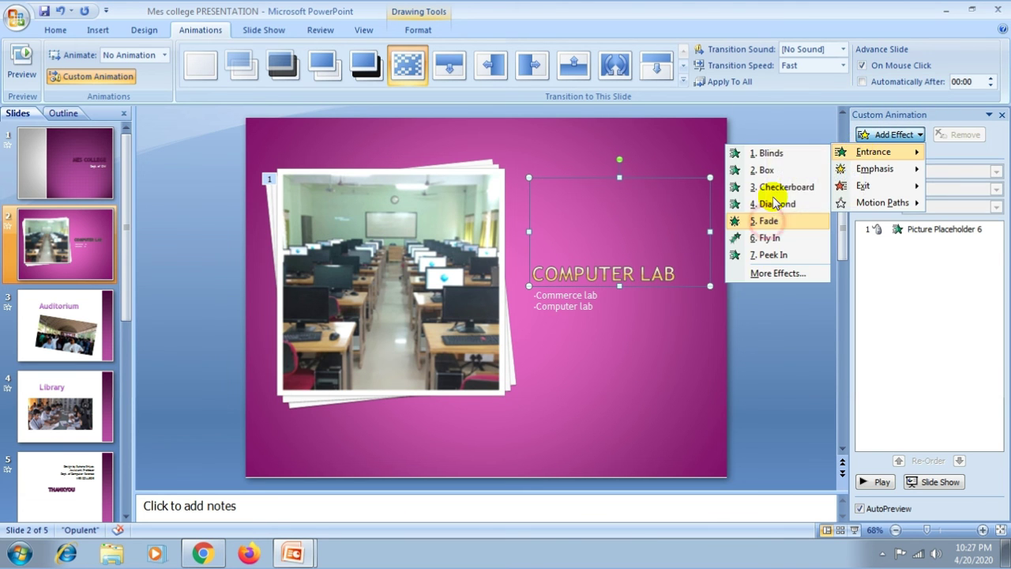
pyautogui.click(767, 221)
pyautogui.click(569, 308)
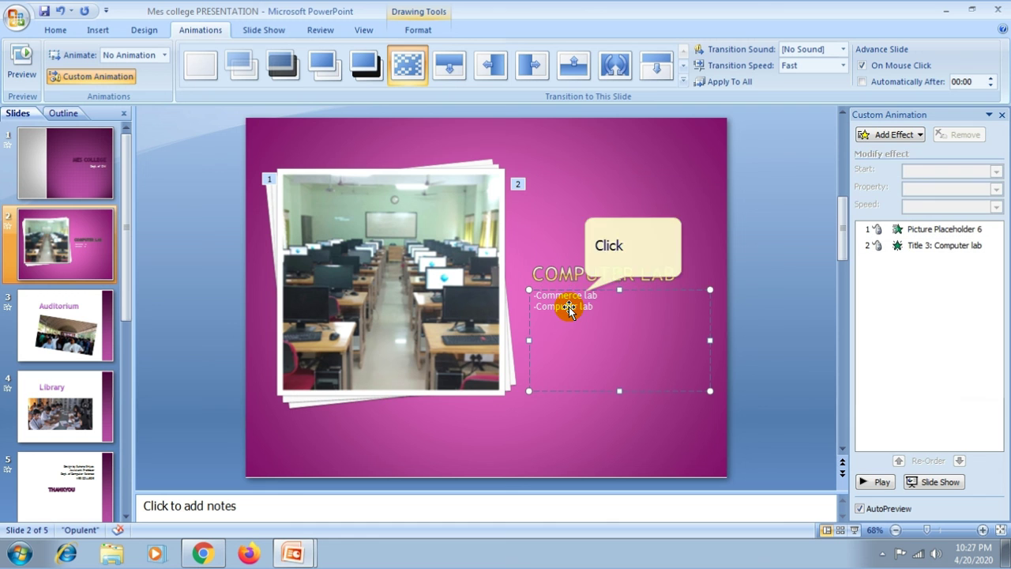
pyautogui.click(871, 134)
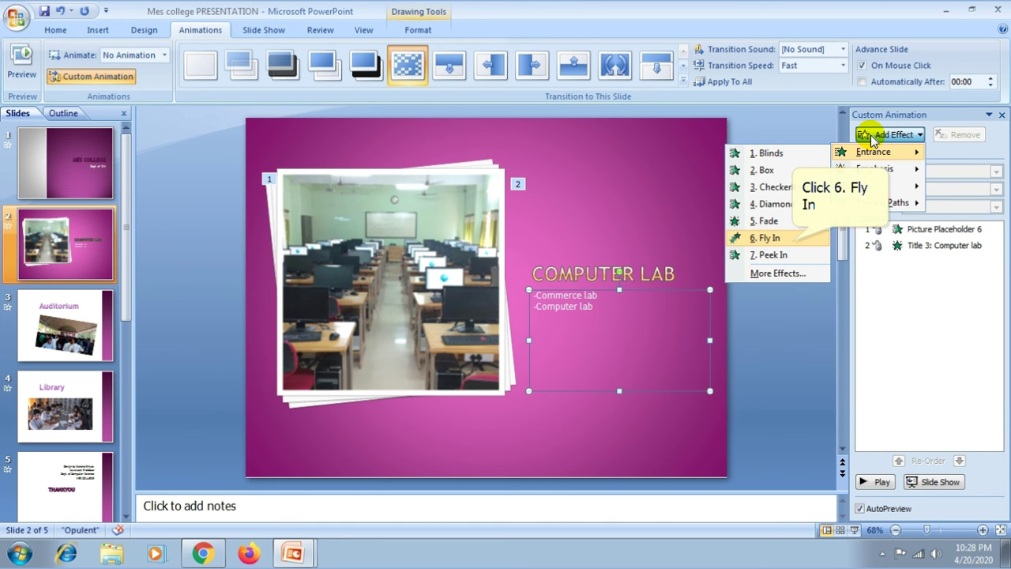
pyautogui.click(790, 238)
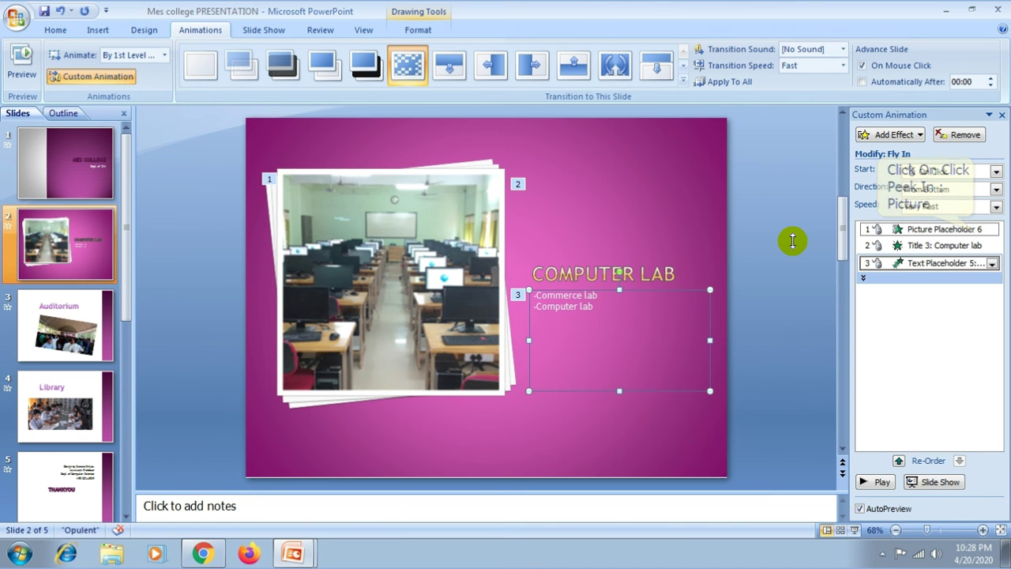
# Keep the photo's Peek In animation starting On Click
pyautogui.click(973, 229)
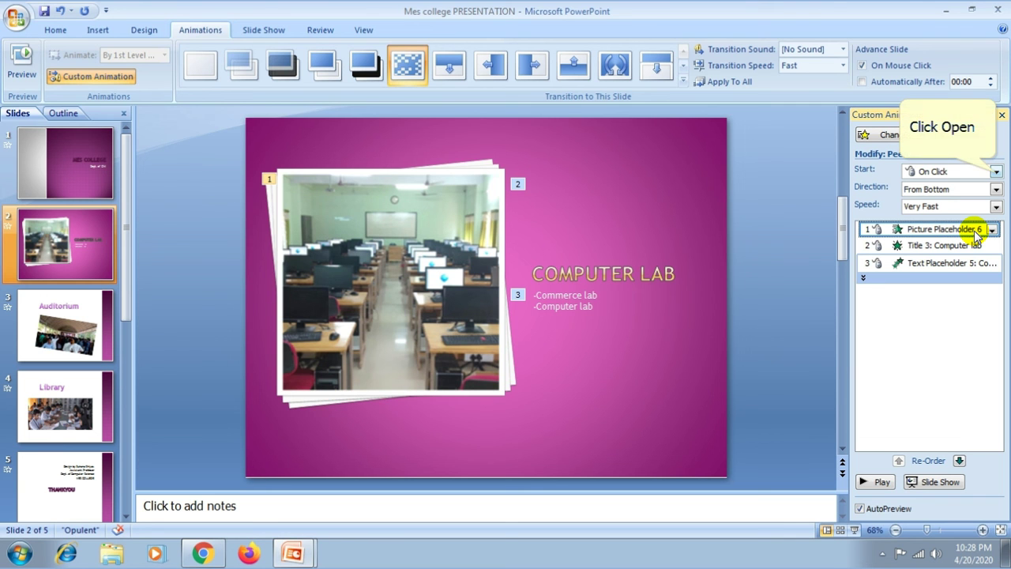
pyautogui.click(996, 171)
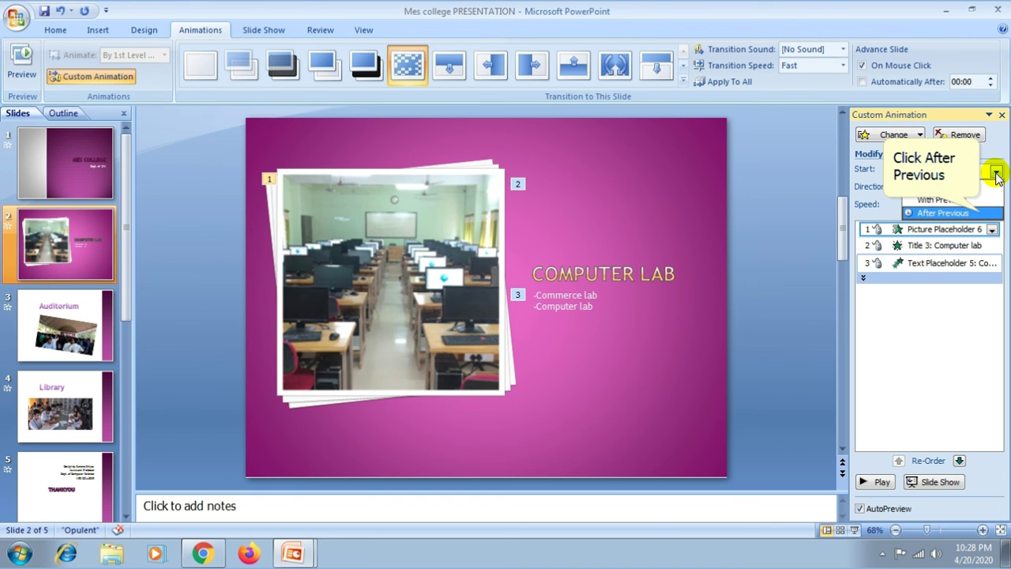
pyautogui.click(988, 213)
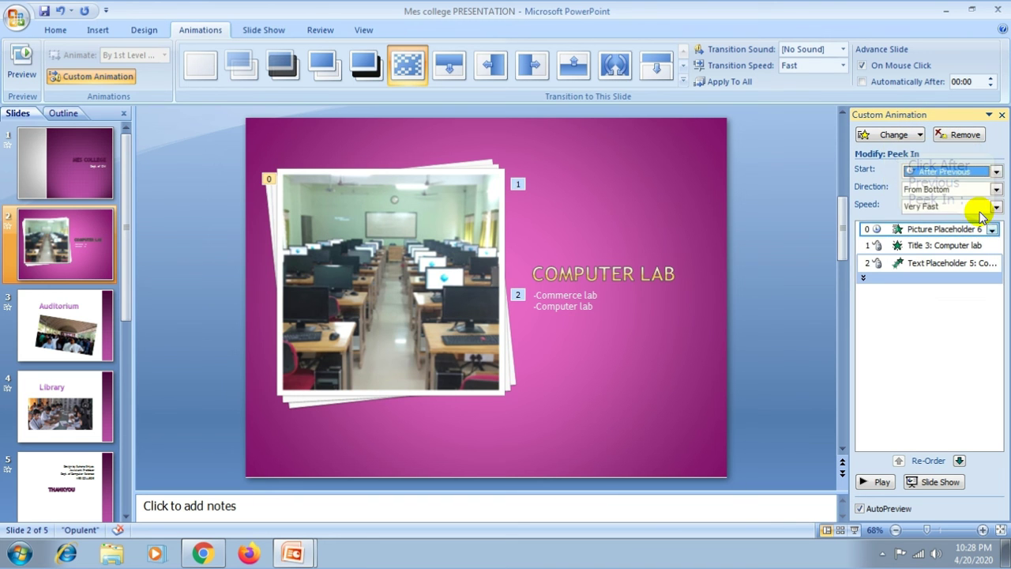
pyautogui.click(993, 229)
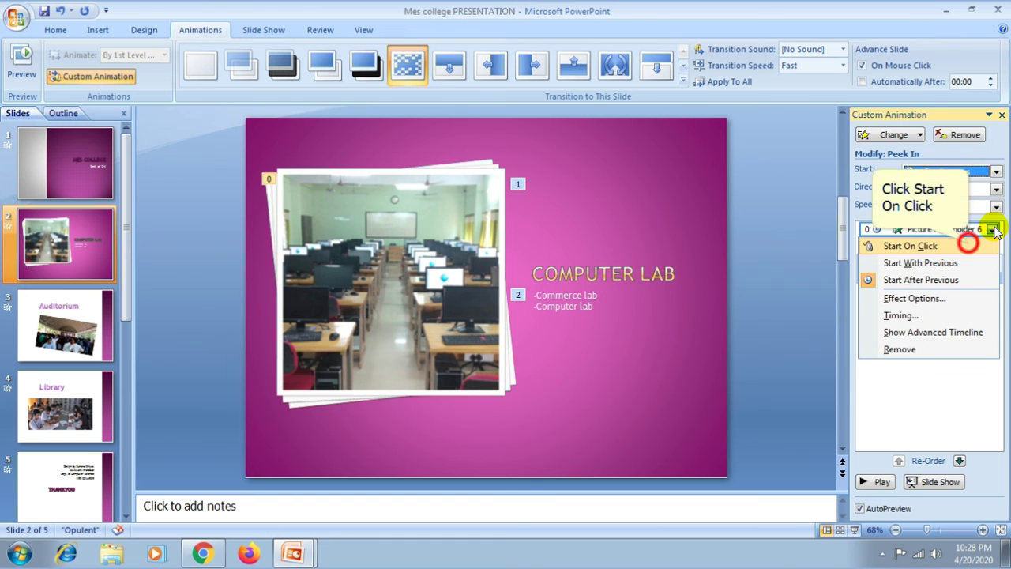
pyautogui.click(969, 245)
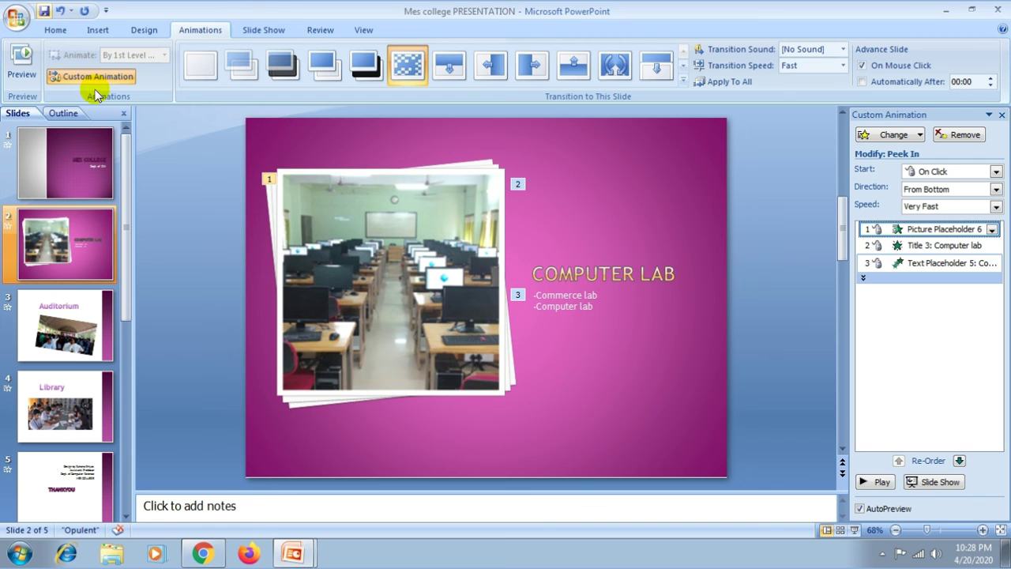
# Save the presentation and bring up the Slide Show tab
pyautogui.click(43, 11)
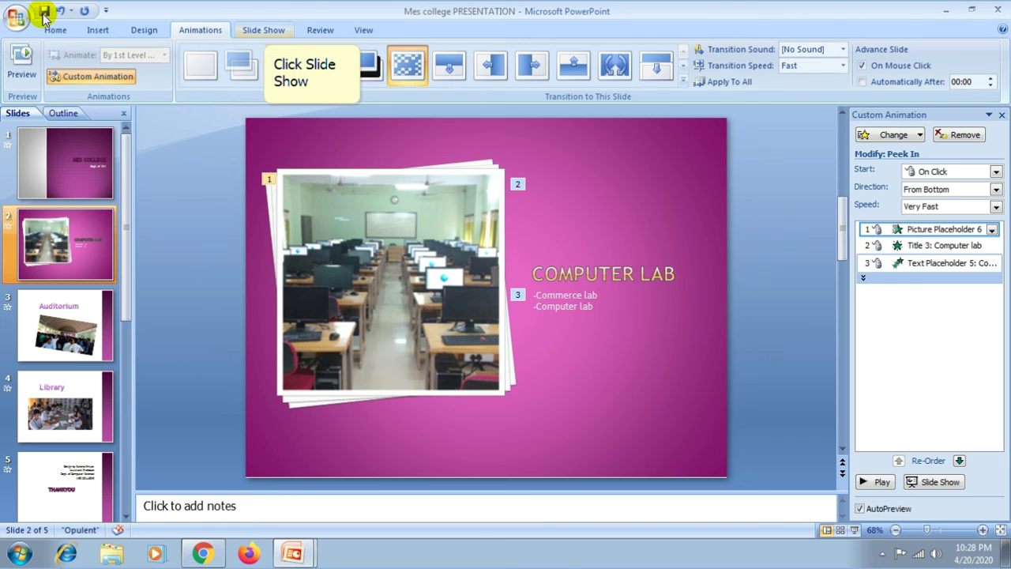
pyautogui.click(264, 31)
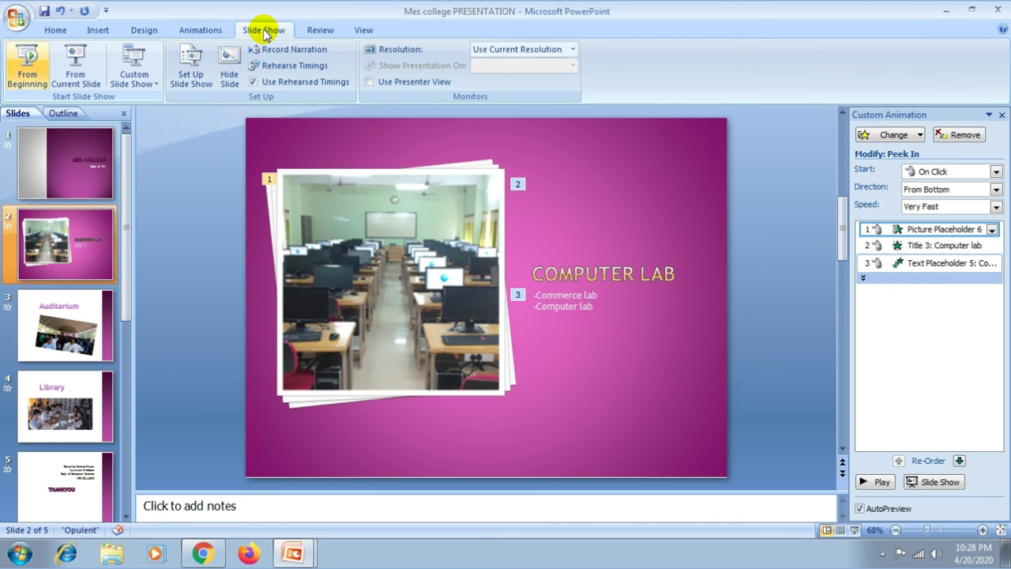